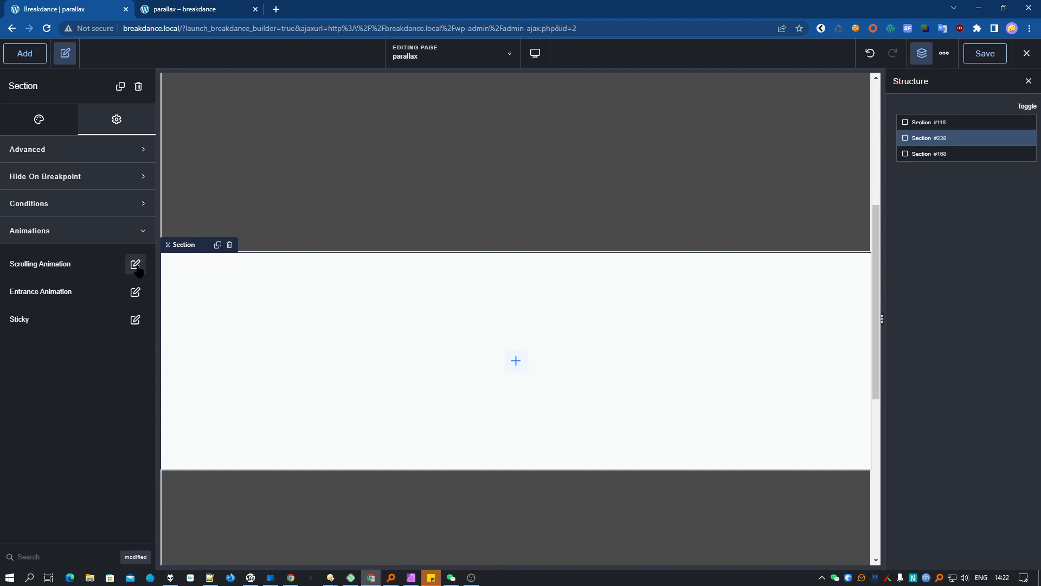
Step: Add an Image element to the empty middle section and choose the NightOwl picture from the media library
click(25, 53)
text(im)
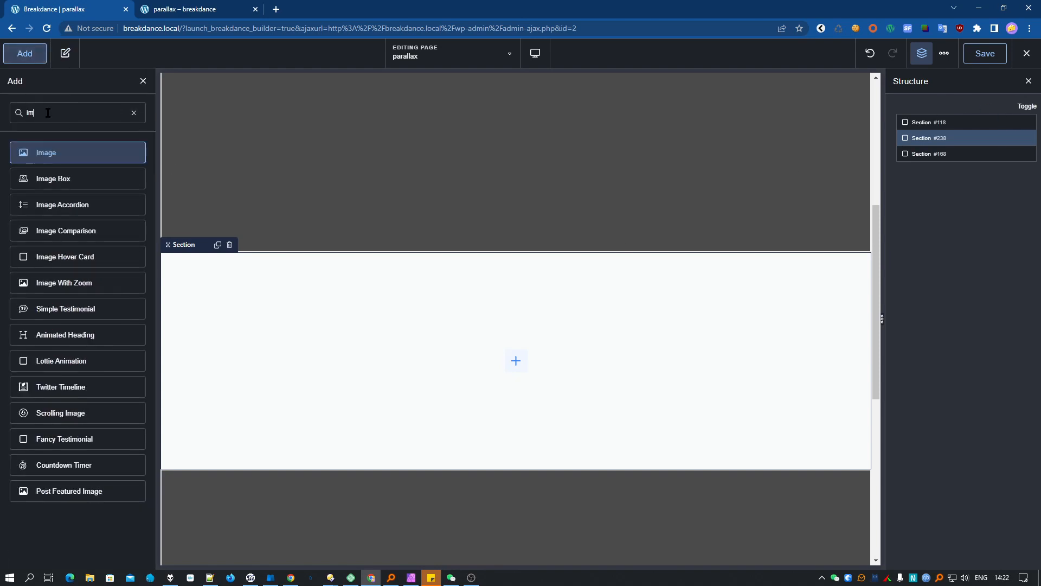
key(Return)
click(87, 202)
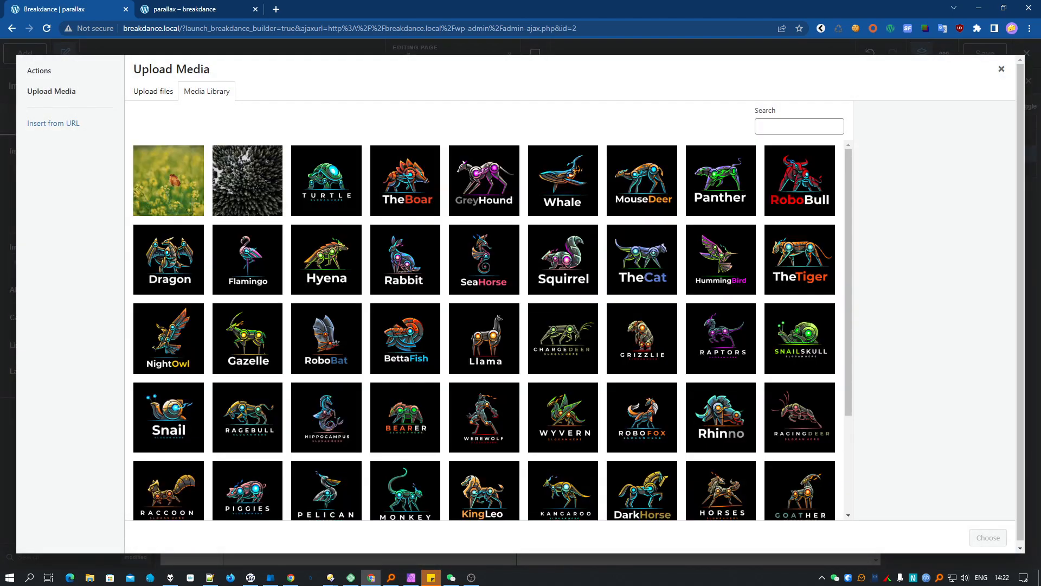
click(204, 345)
click(988, 537)
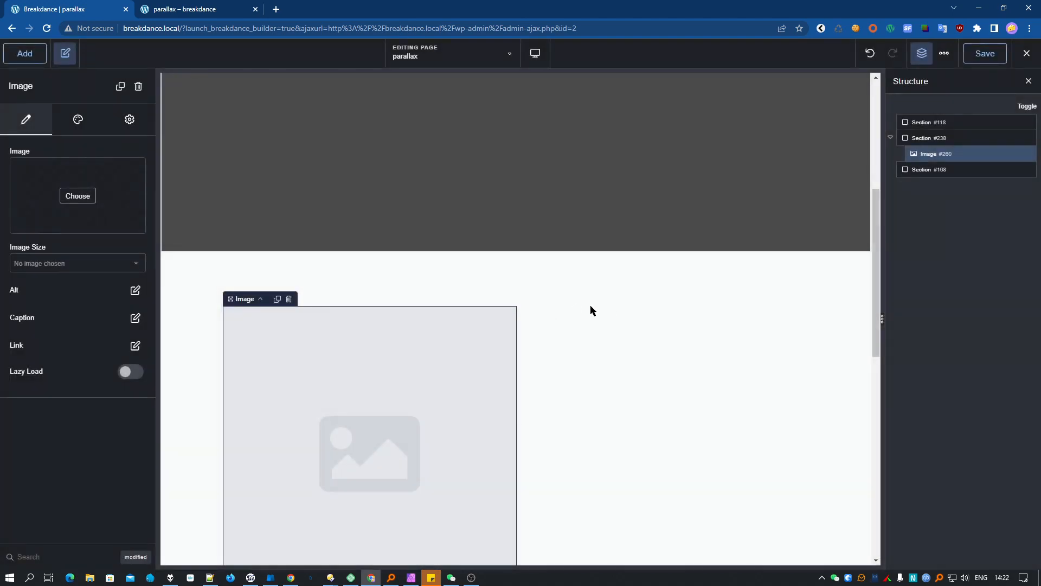
Step: Set the NightOwl image's width and height to 300 px each with object fit Cover
click(76, 122)
click(43, 156)
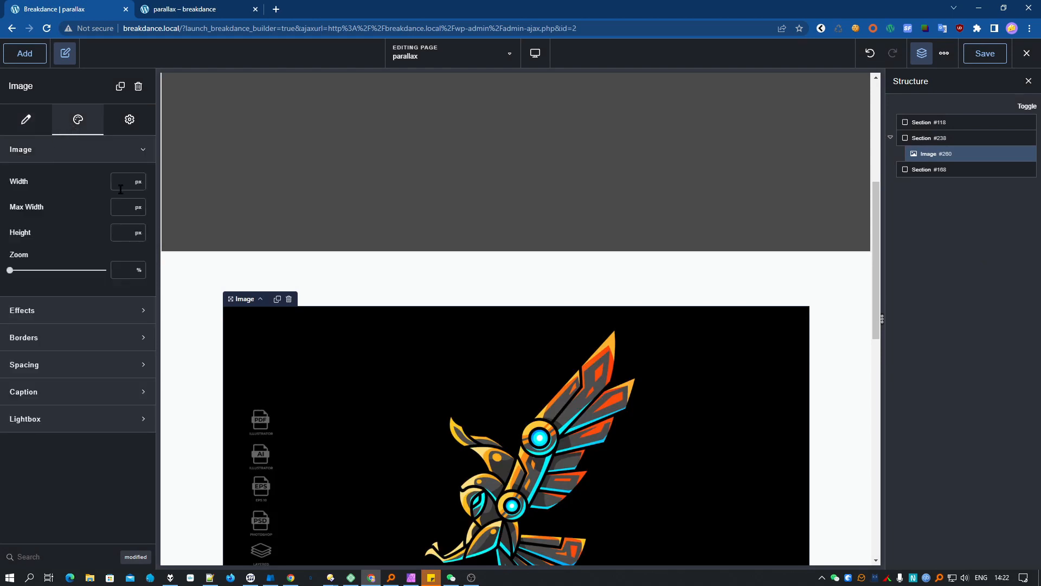
click(120, 186)
text(300)
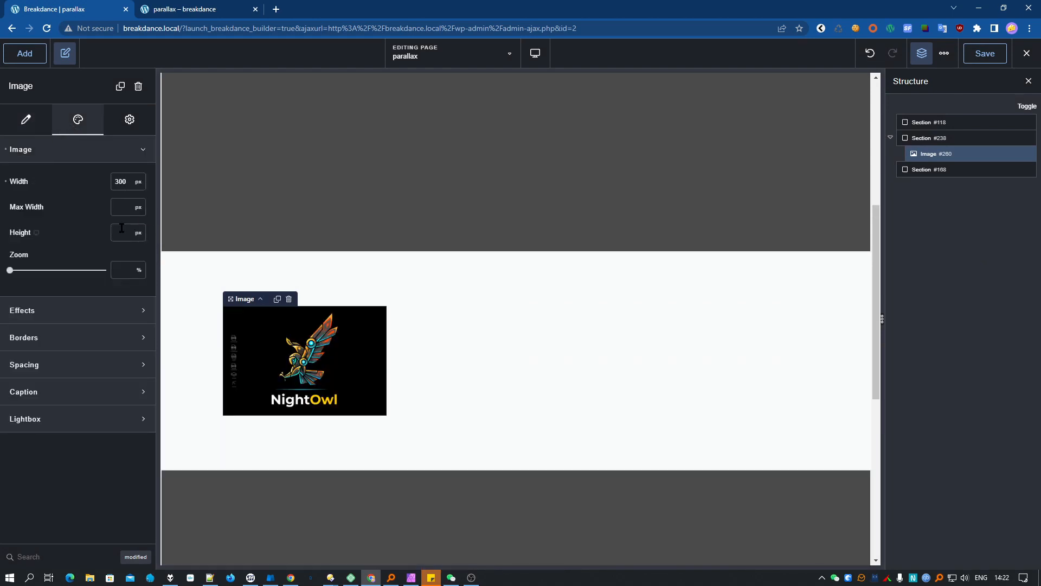
text(300)
click(127, 258)
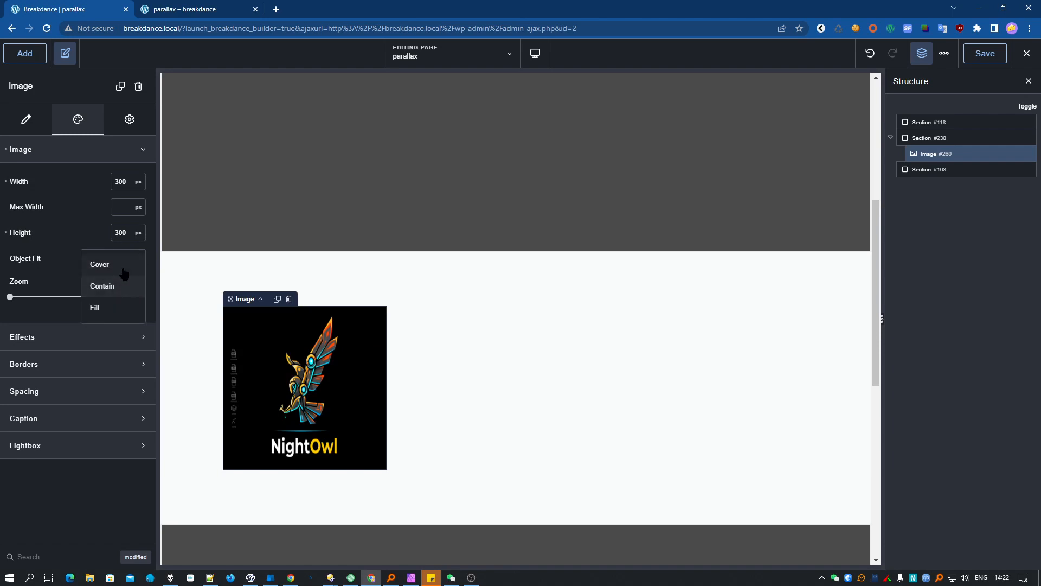
click(122, 264)
Step: Duplicate the NightOwl image within the middle section
scroll(678, 388, down, 3)
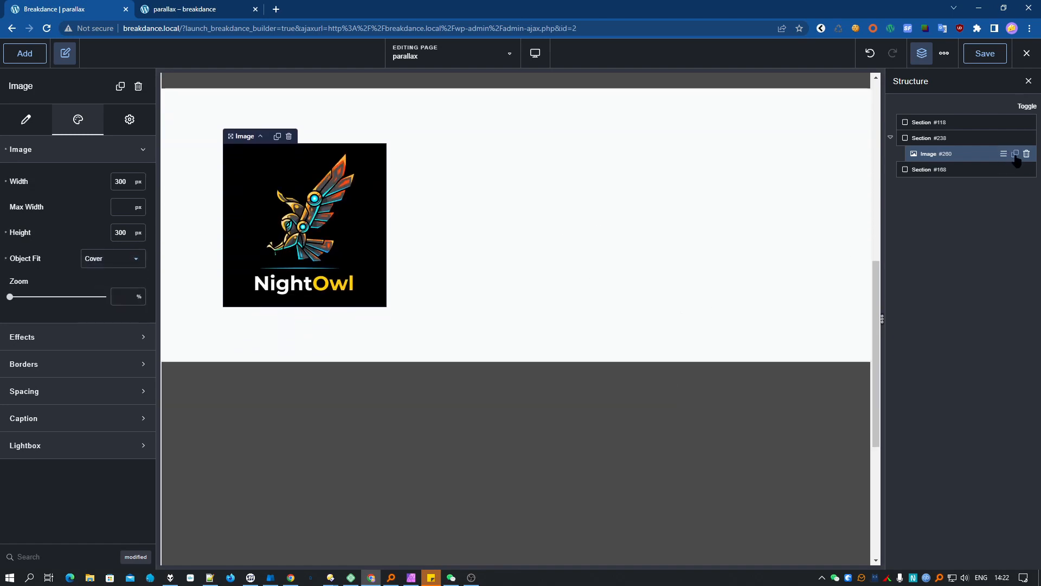
click(1016, 155)
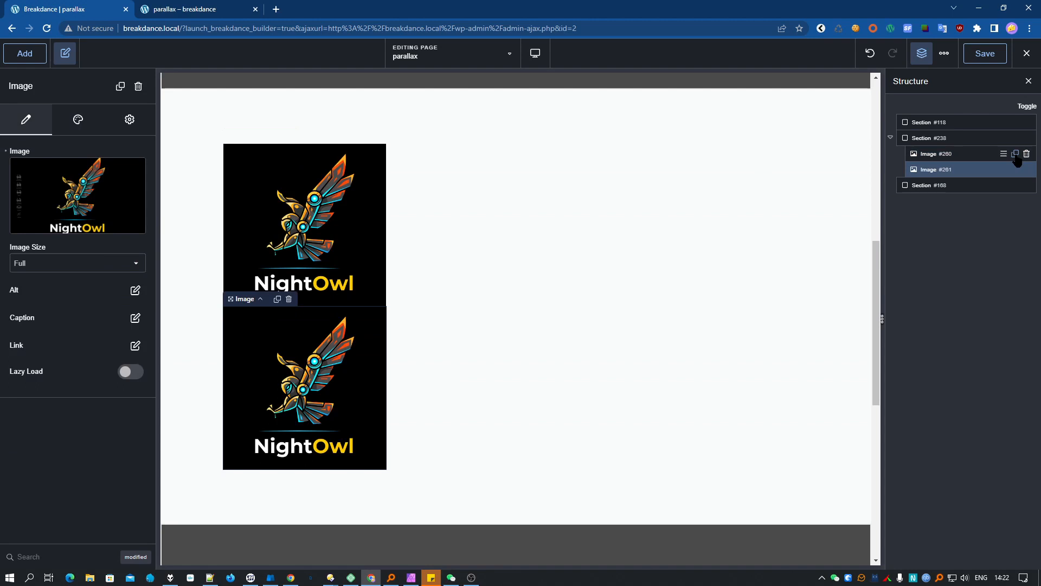
Step: Lay out the middle section's images horizontally with Space Around alignment and save the page
click(954, 137)
click(31, 126)
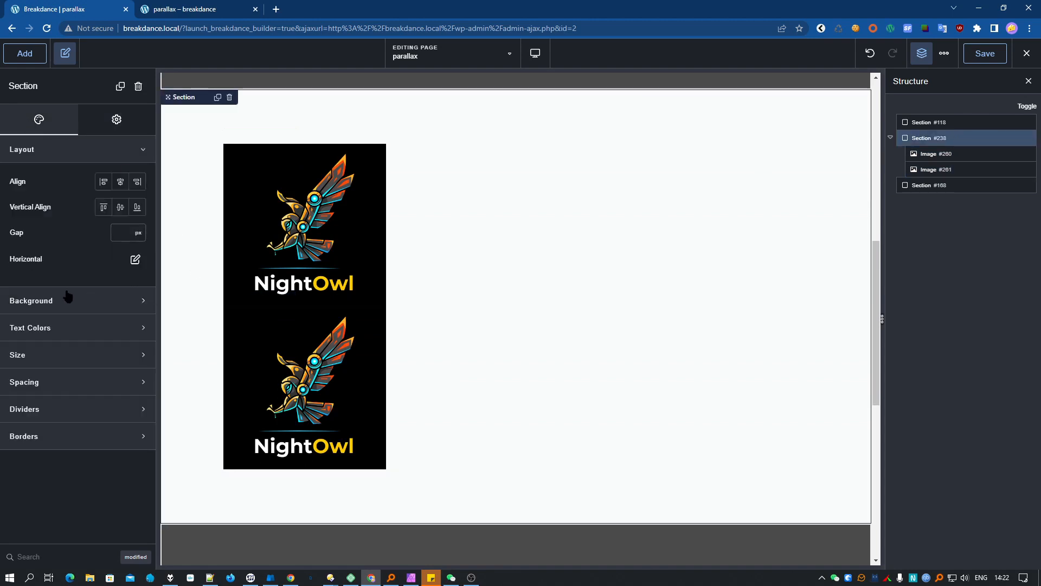
click(142, 260)
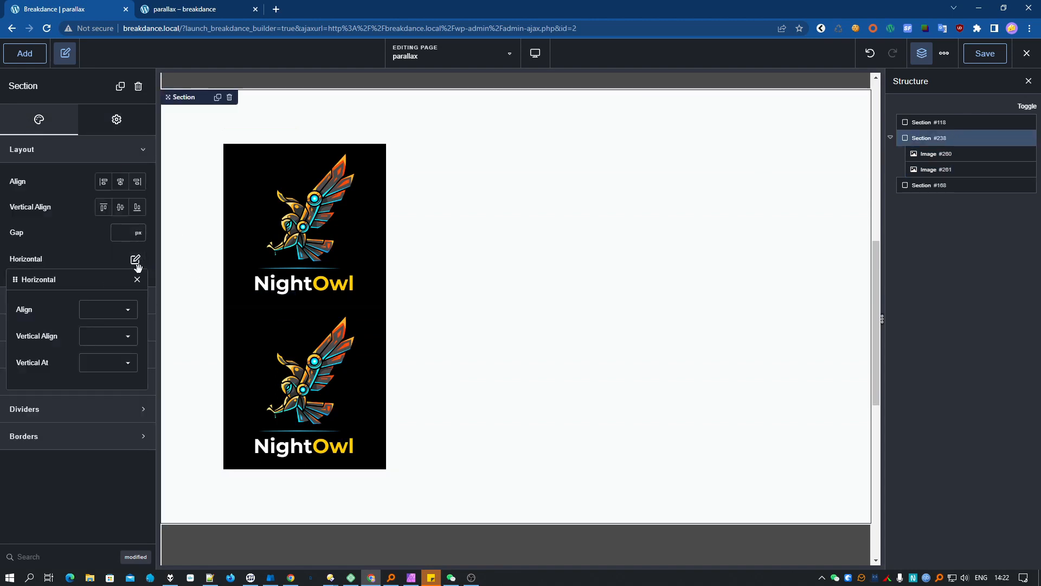
click(117, 314)
click(126, 409)
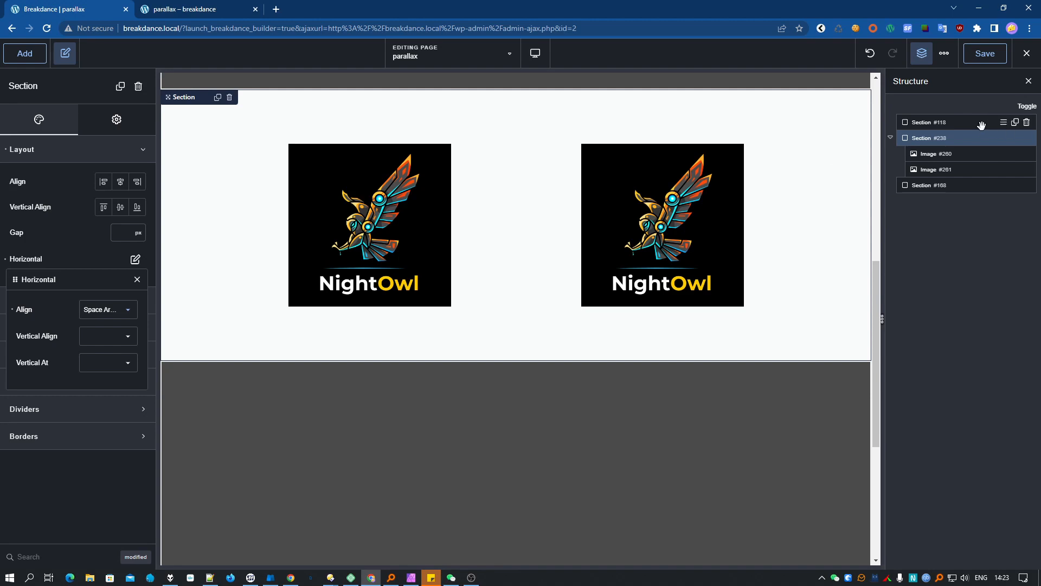
click(985, 53)
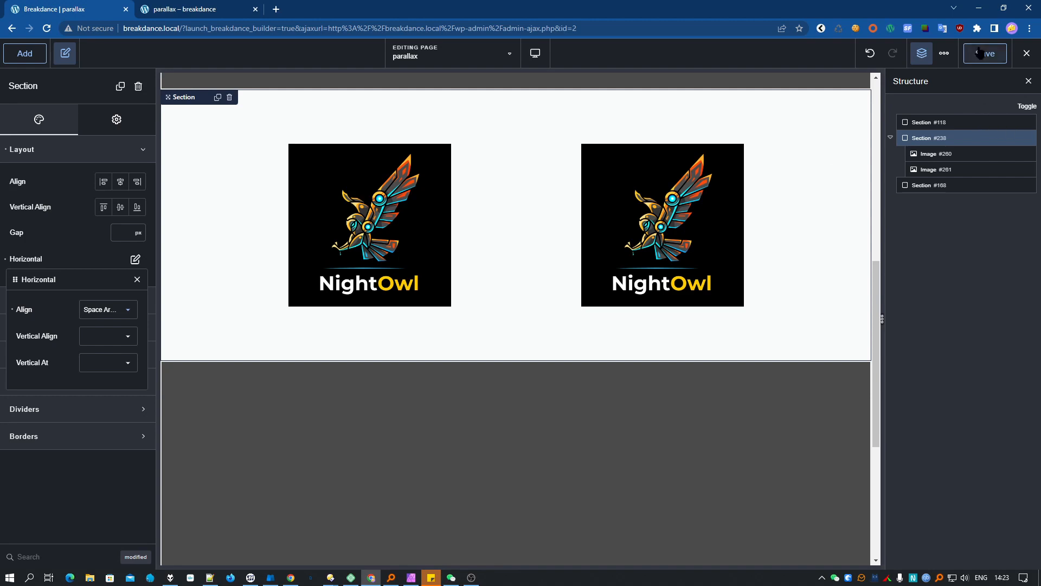
Step: Enable the scrolling animation on the first NightOwl image
click(916, 154)
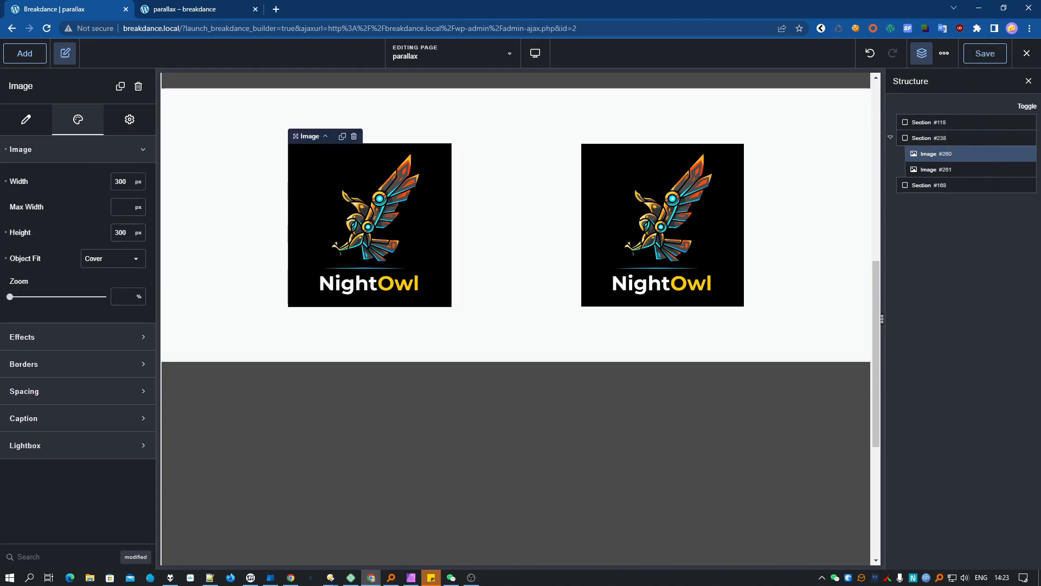
click(129, 120)
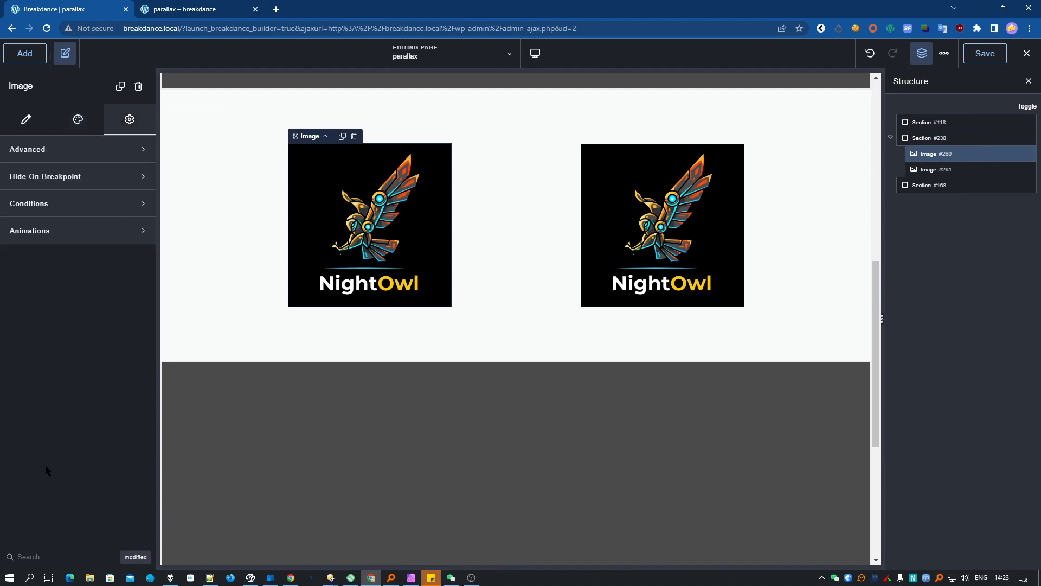
click(28, 232)
click(135, 264)
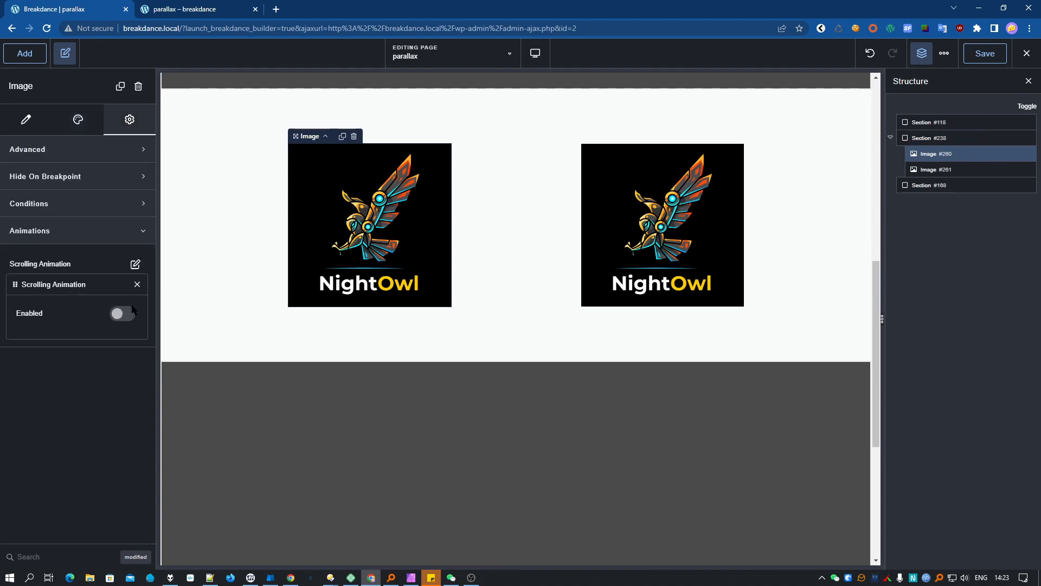
click(131, 312)
click(39, 285)
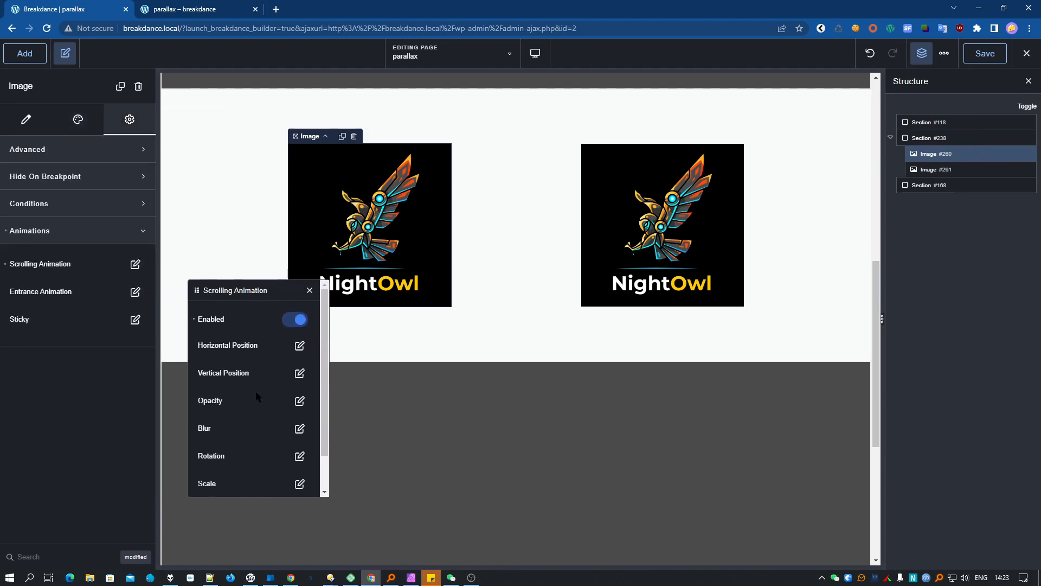
Step: Set the first image's vertical position animation to start at -300 px and end at 300 px
click(299, 373)
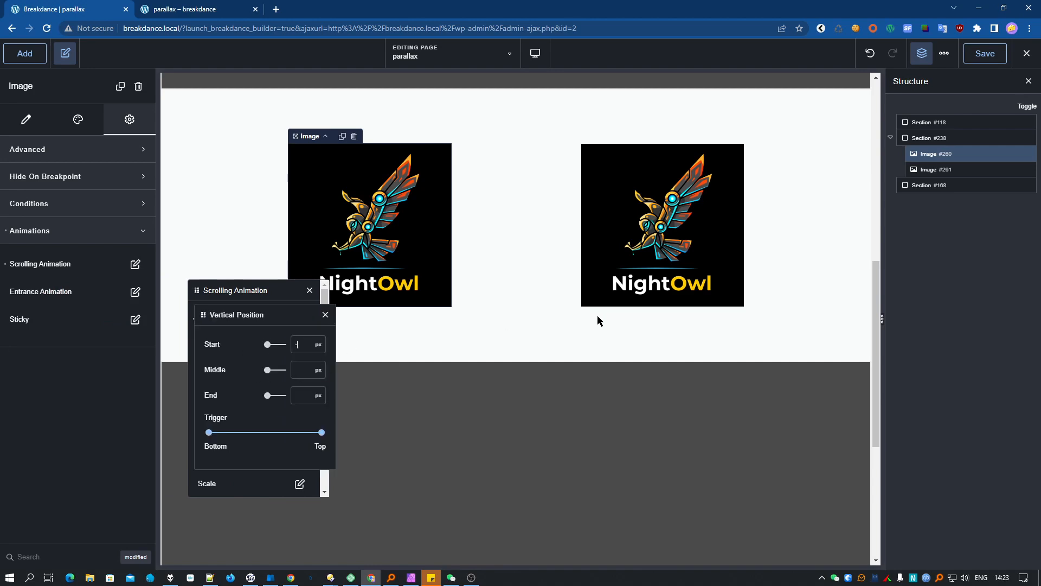
text(-300)
click(301, 395)
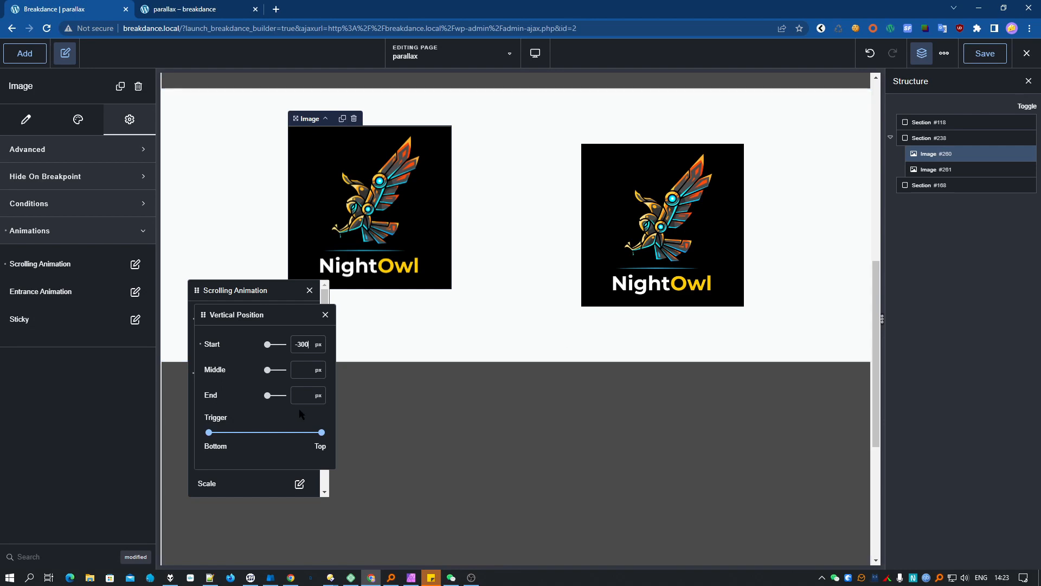
text(300)
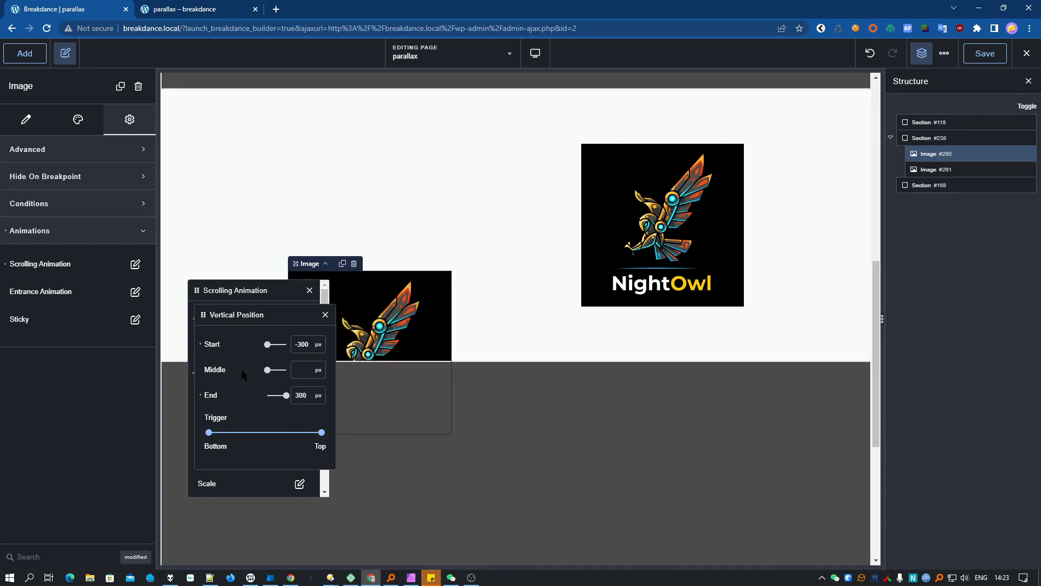
click(298, 368)
text(0)
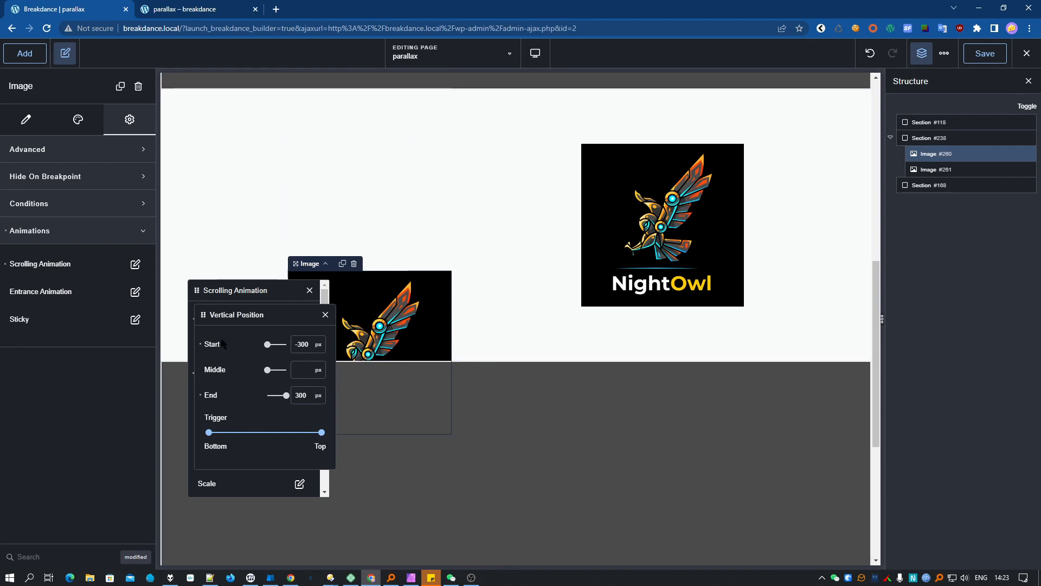
click(325, 315)
click(851, 329)
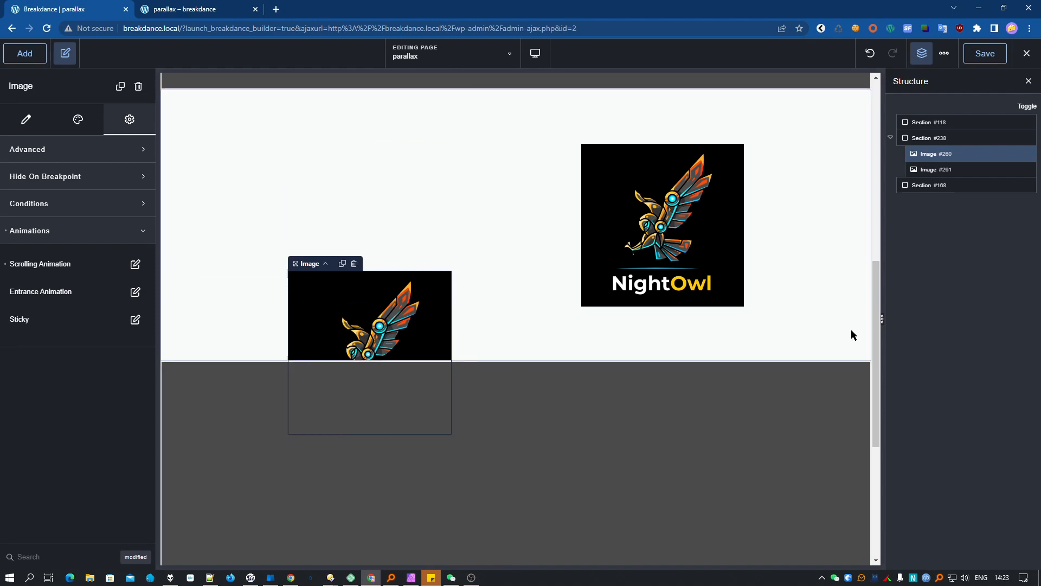
Step: Examine in the builder preview how the first image moves vertically compared with the second as the page scrolls
scroll(868, 289, up, 2)
scroll(868, 289, up, 6)
scroll(862, 217, down, 5)
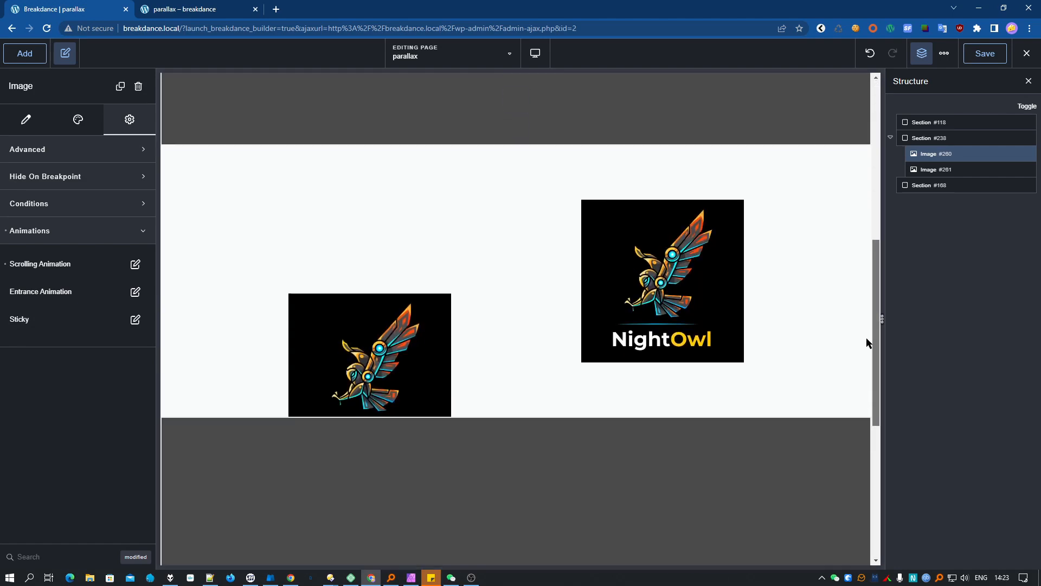
scroll(867, 344, down, 6)
scroll(870, 205, up, 10)
scroll(870, 205, down, 6)
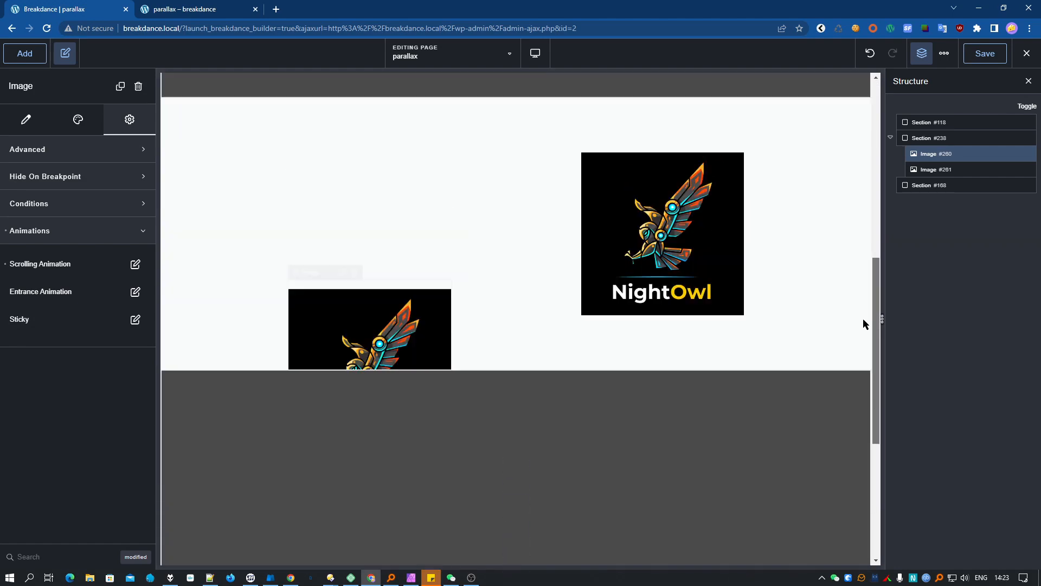
scroll(863, 317, up, 6)
scroll(867, 204, down, 6)
scroll(867, 353, up, 5)
scroll(872, 255, down, 2)
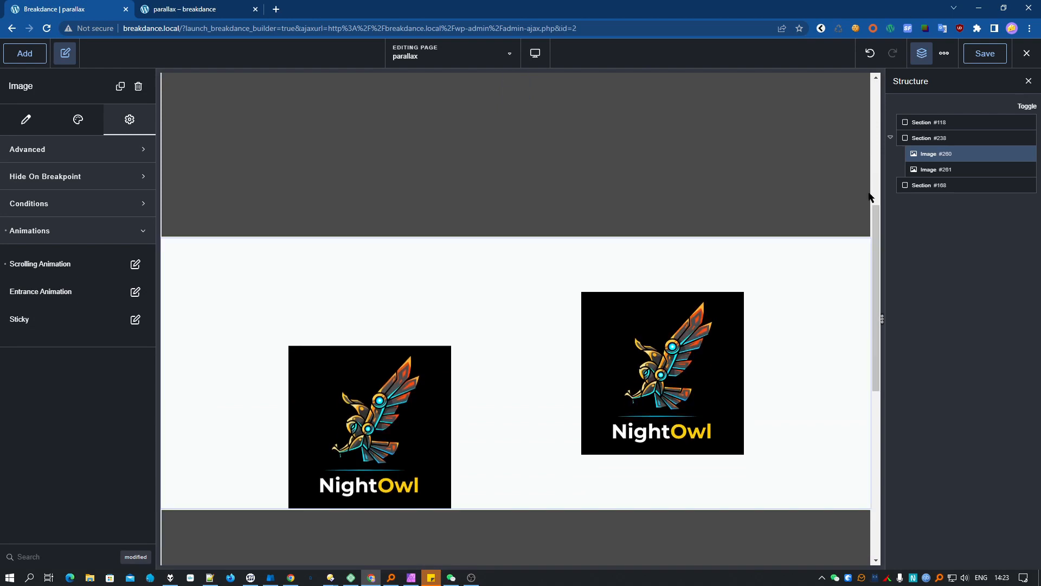
Step: Save the page and reload the live parallax page
click(985, 53)
click(160, 6)
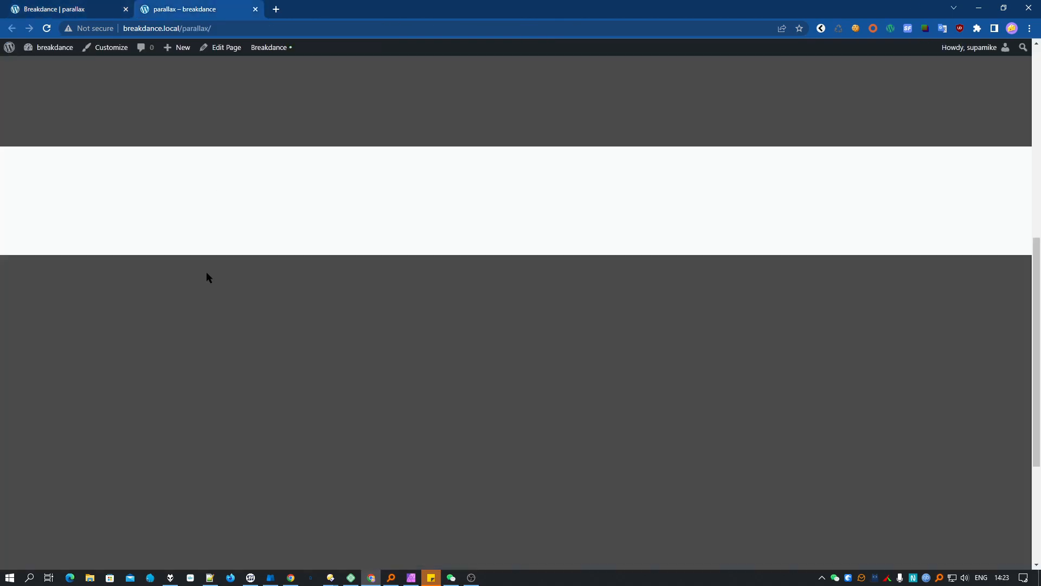
key(F5)
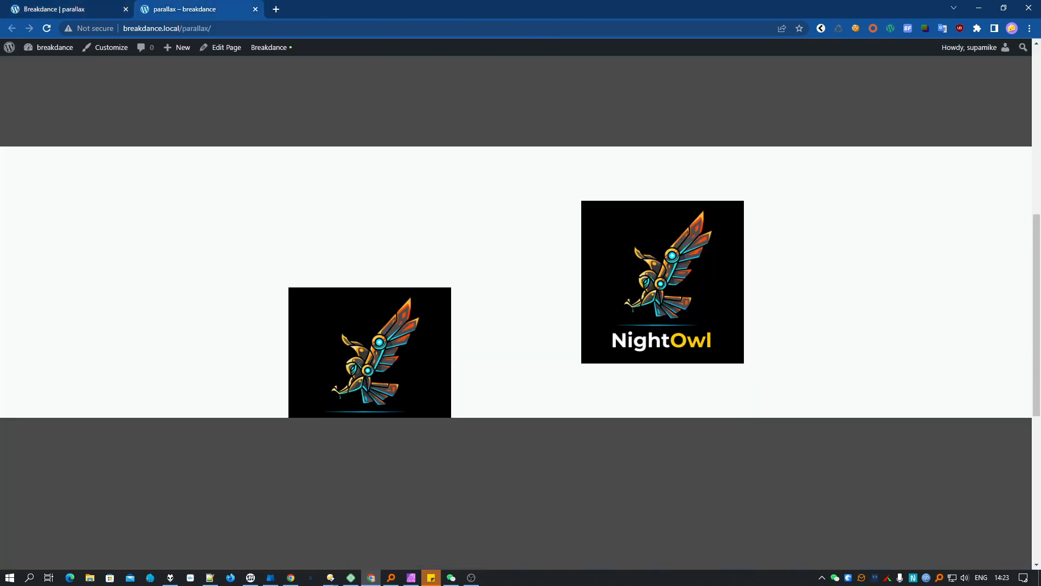
Step: Examine the first image's vertical movement on the live page from the upper section to the lower one
drag(1034, 355, 1036, 425)
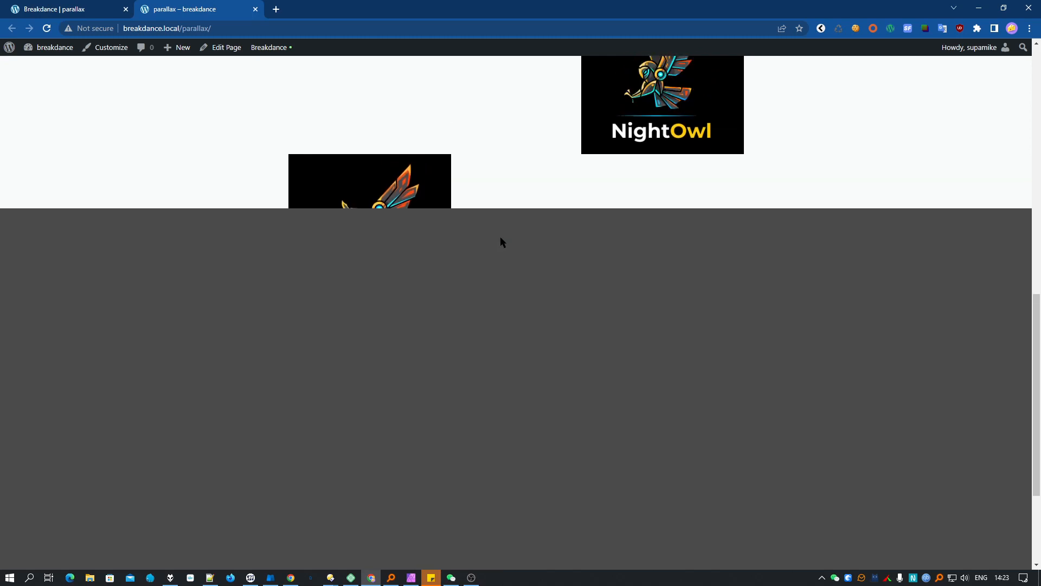
scroll(499, 236, up, 8)
scroll(498, 237, down, 8)
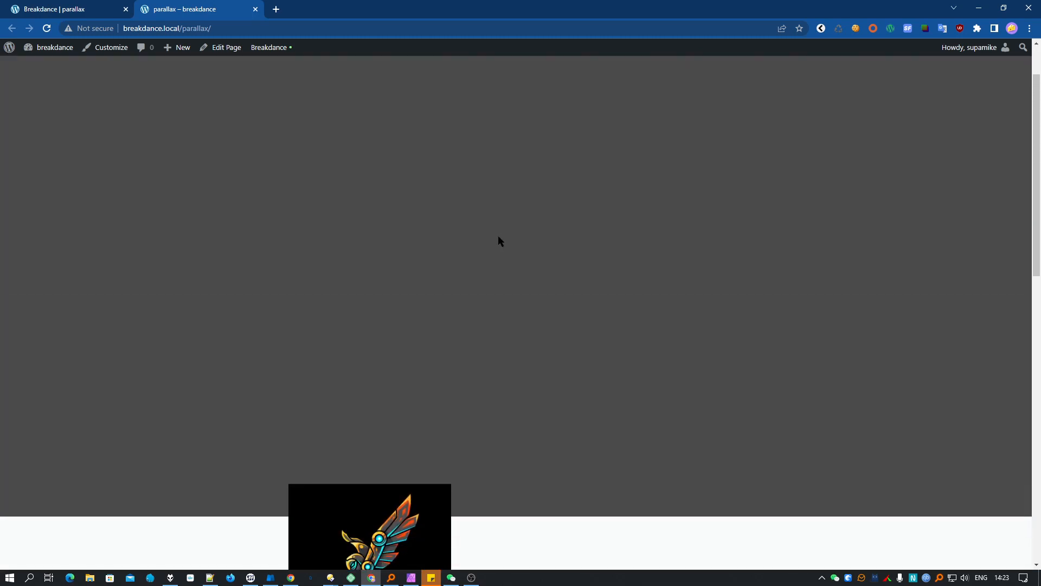
scroll(497, 235, down, 5)
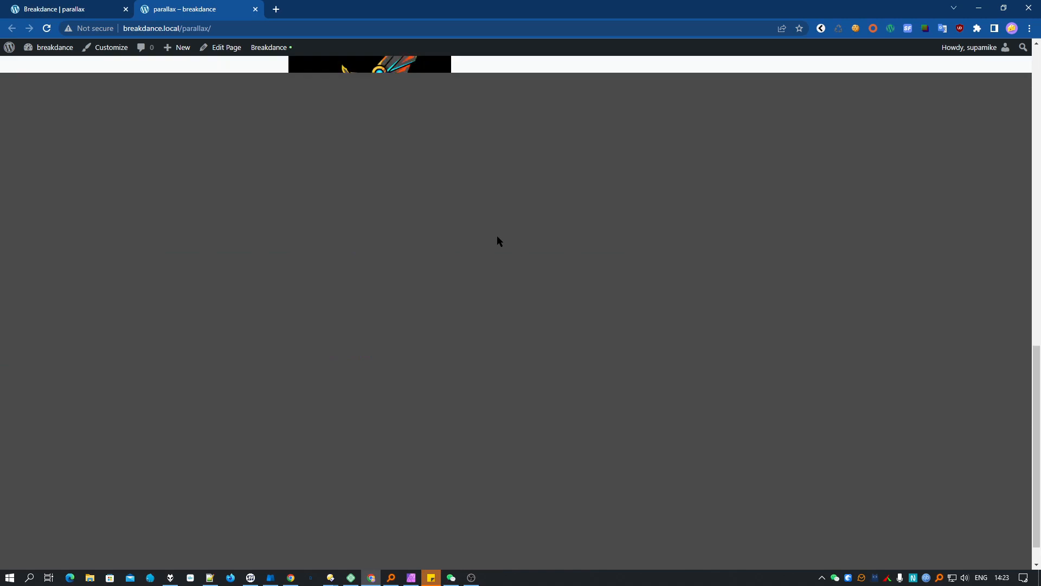
scroll(496, 236, up, 12)
scroll(496, 235, down, 9)
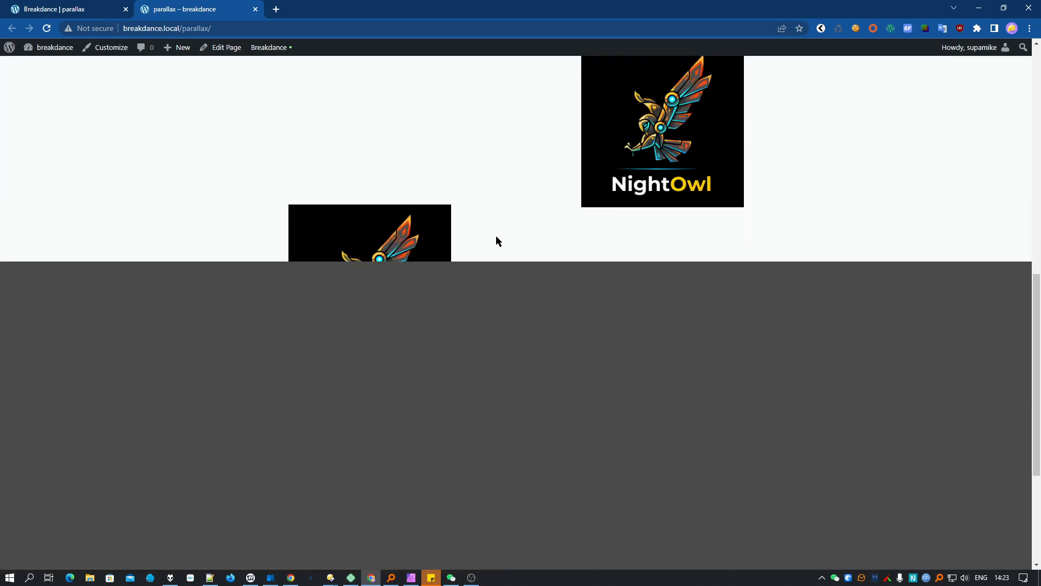
scroll(496, 235, up, 3)
Step: Return to the page builder and check how the animated image's position shifts relative to its section while scrolling
key(ctrl+Page_Up)
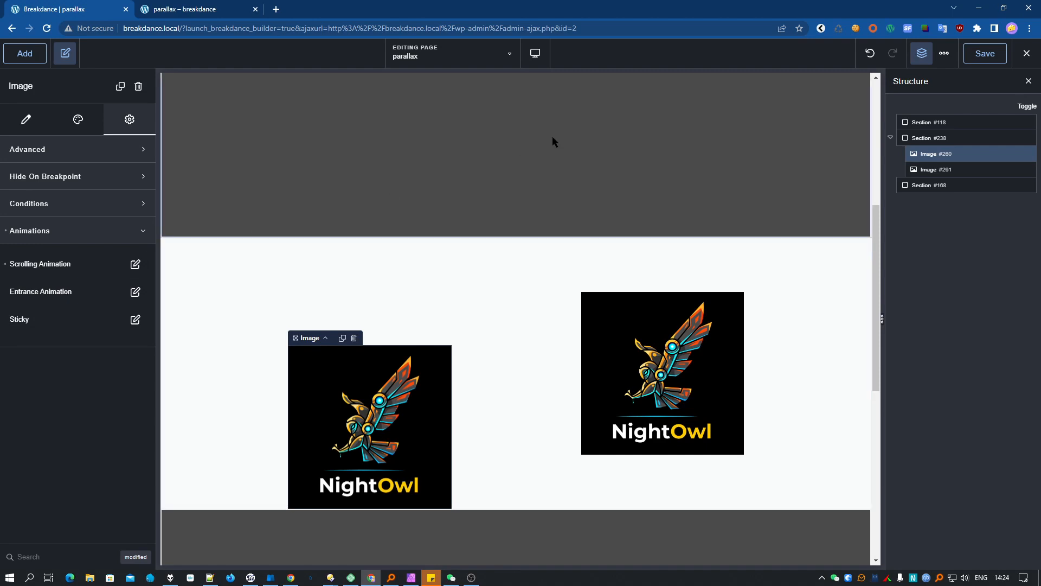
scroll(875, 291, down, 1)
mouse_move(875, 290)
mouse_down()
mouse_move(872, 348)
mouse_move(863, 223)
mouse_move(878, 333)
mouse_move(867, 293)
mouse_up()
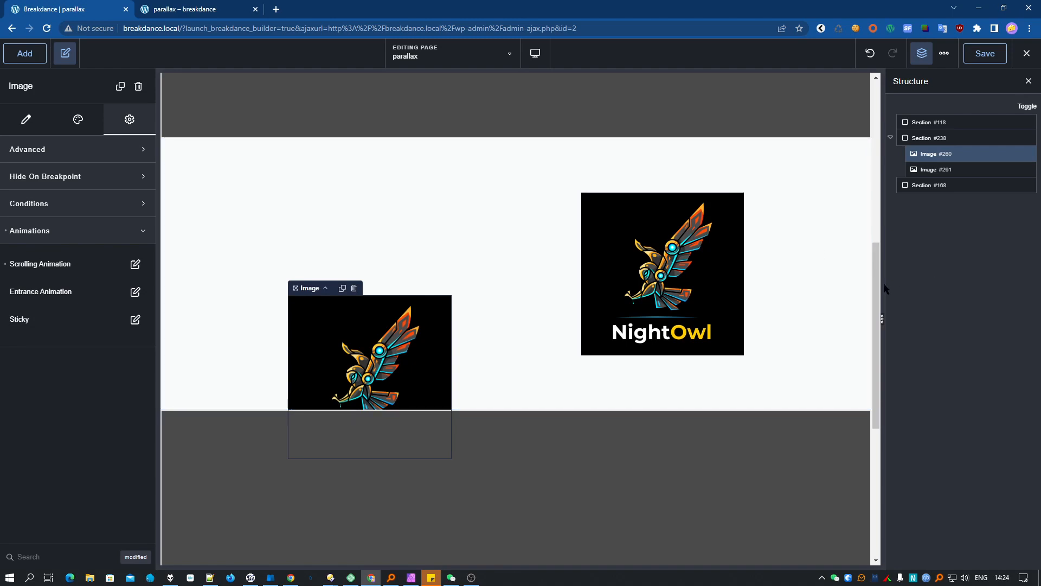
scroll(876, 282, down, 2)
scroll(876, 282, up, 4)
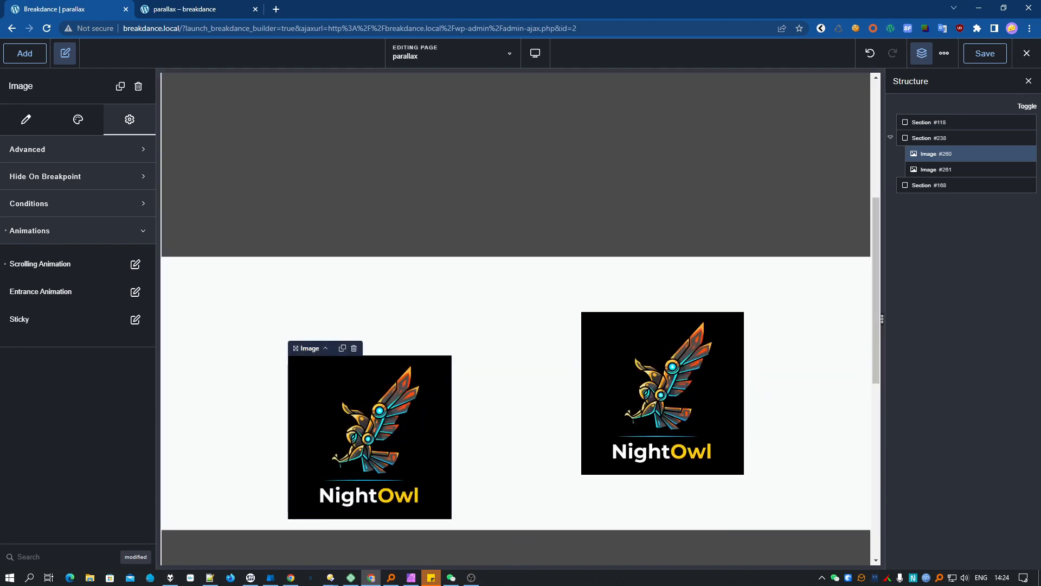
scroll(813, 340, down, 1)
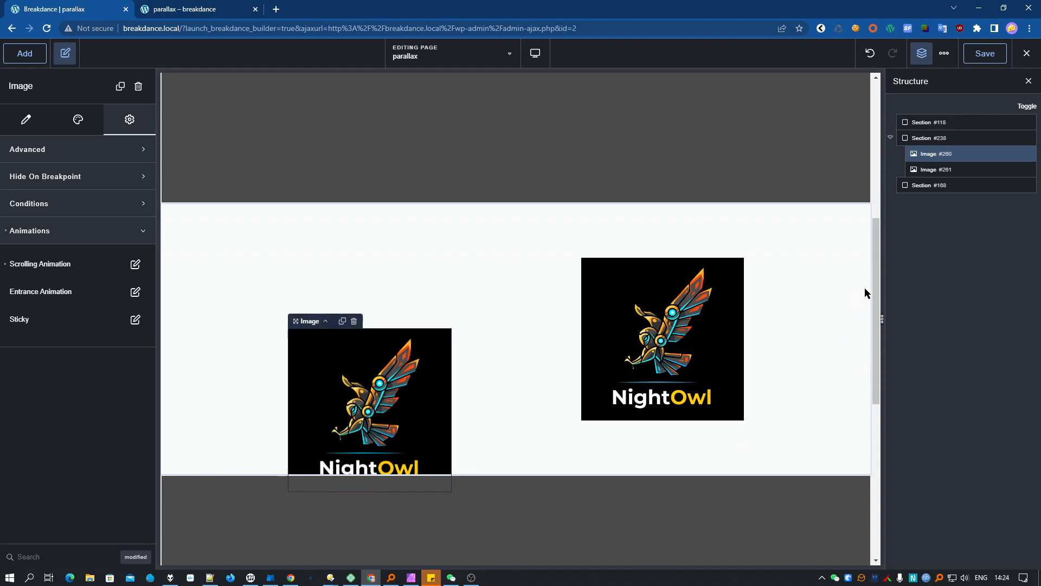
scroll(877, 286, up, 1)
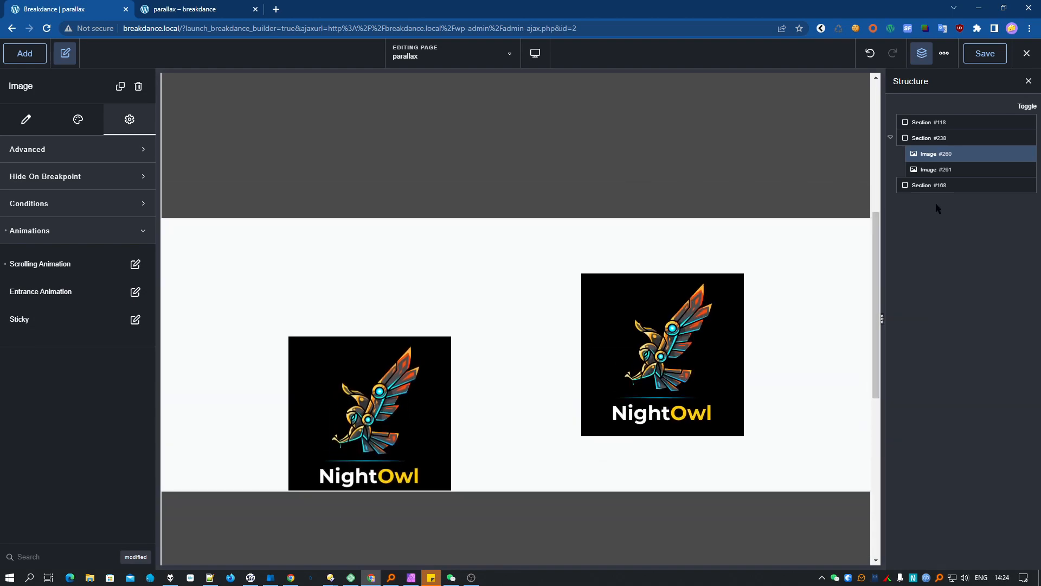
Step: Compare the first image's scroll movement with the second image's on the live parallax page
click(927, 139)
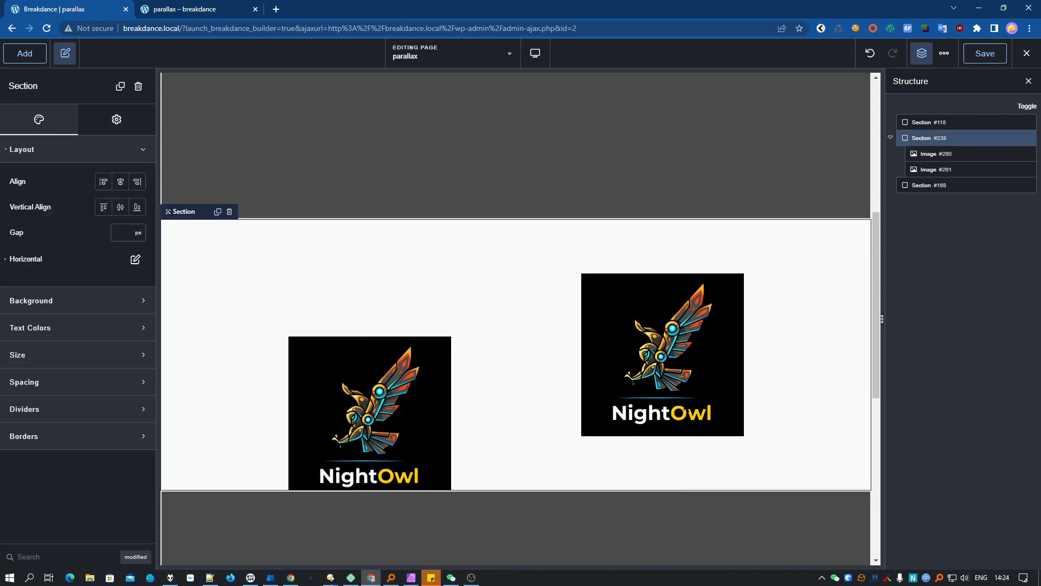
click(645, 350)
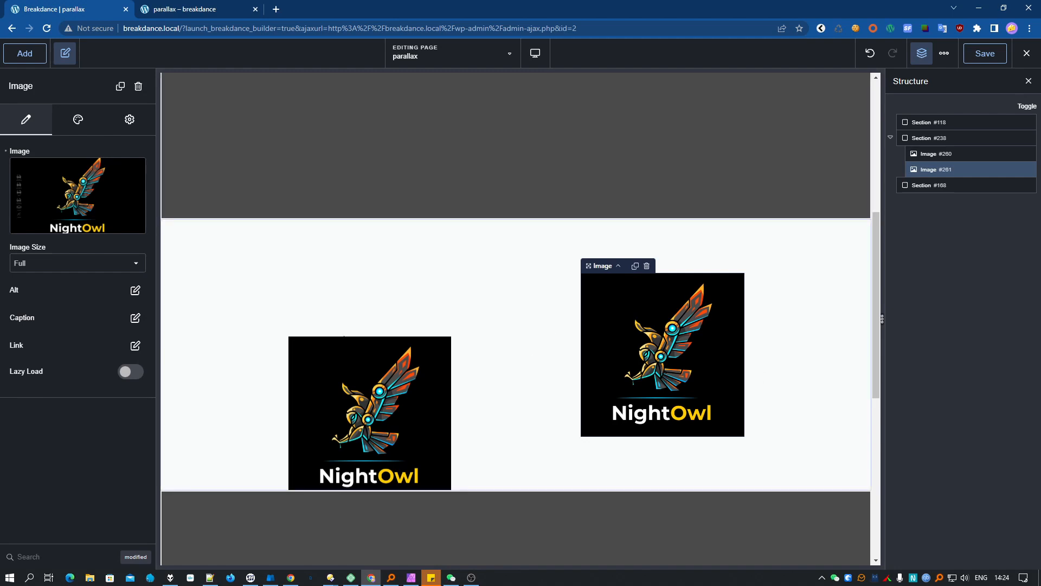
click(206, 9)
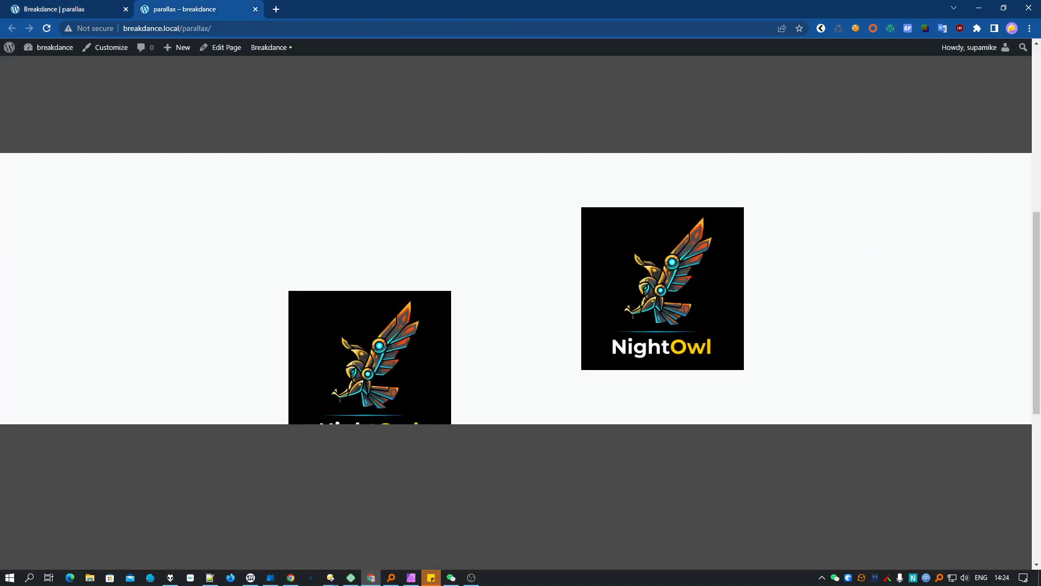
scroll(1018, 213, up, 2)
scroll(1014, 227, down, 1)
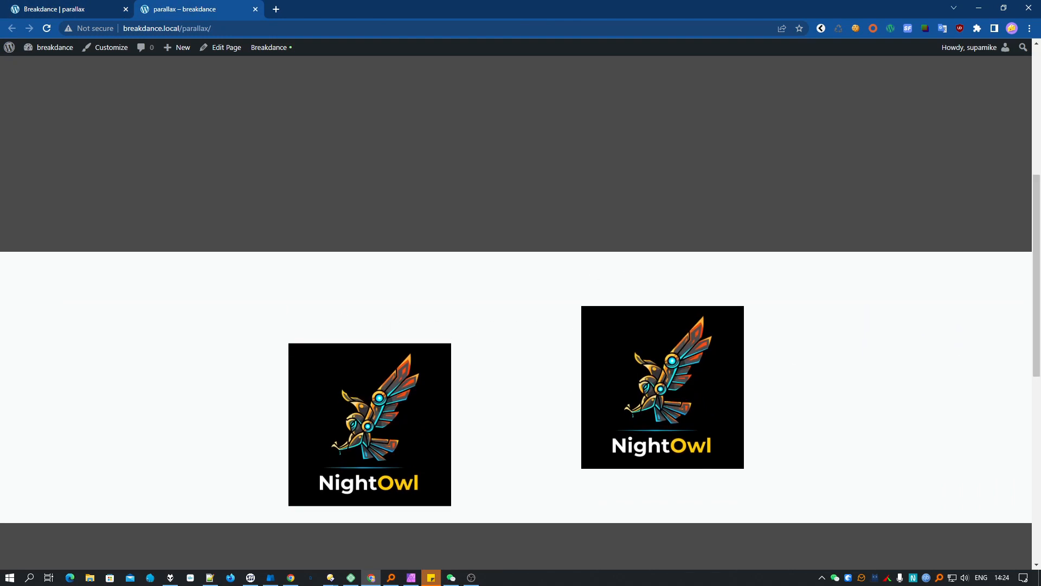
drag(1036, 263, 1025, 369)
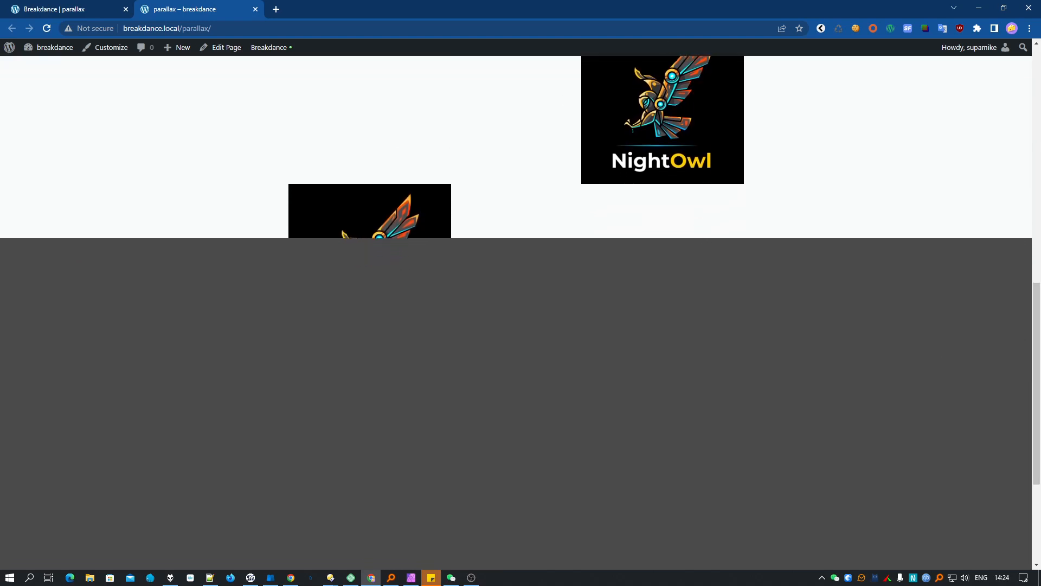
scroll(332, 199, down, 2)
scroll(333, 200, up, 5)
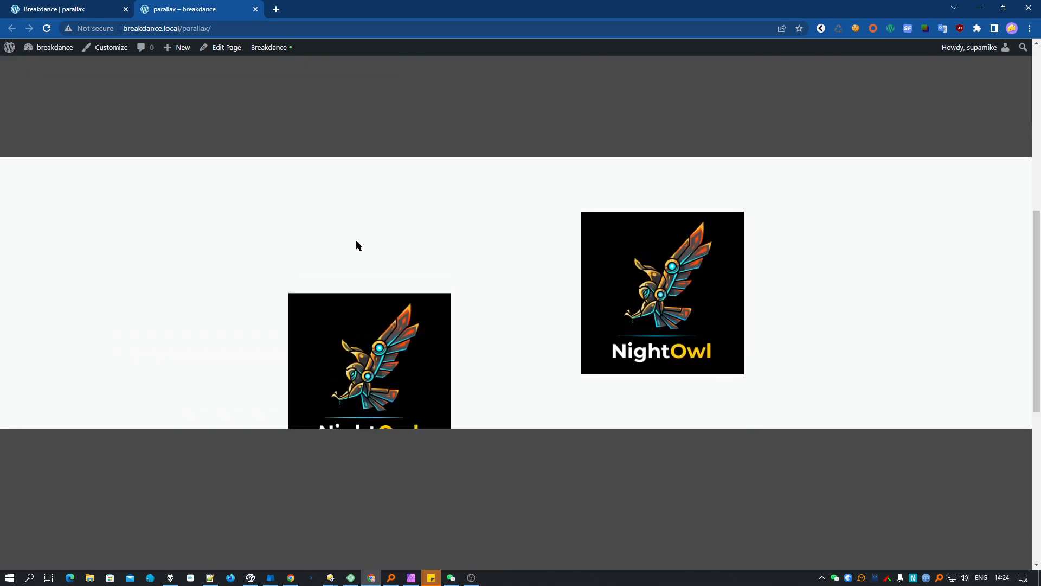
Step: Return to the page builder and give the section containing both images the ID mycoolsection
click(48, 7)
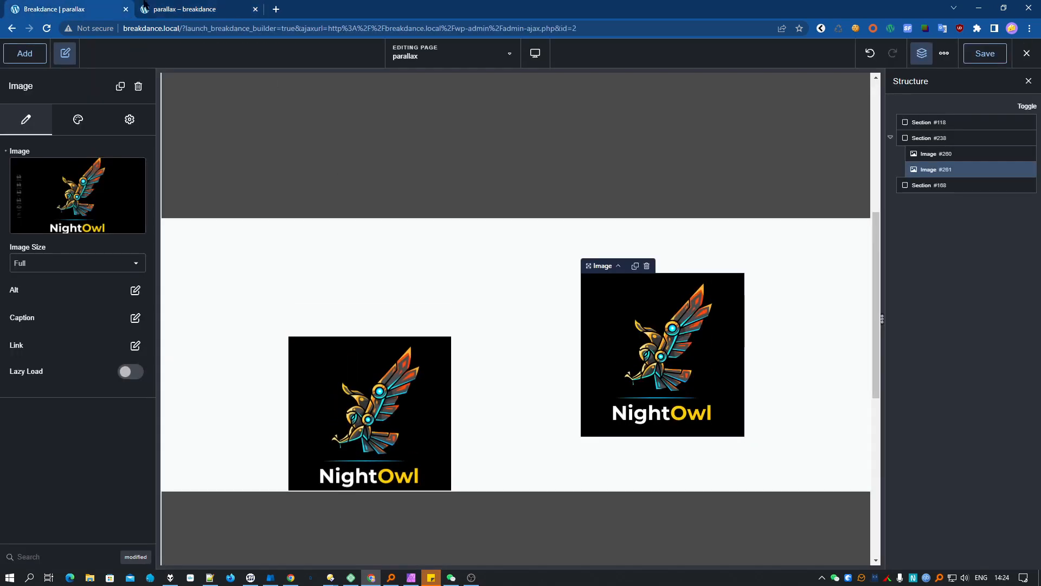
click(470, 336)
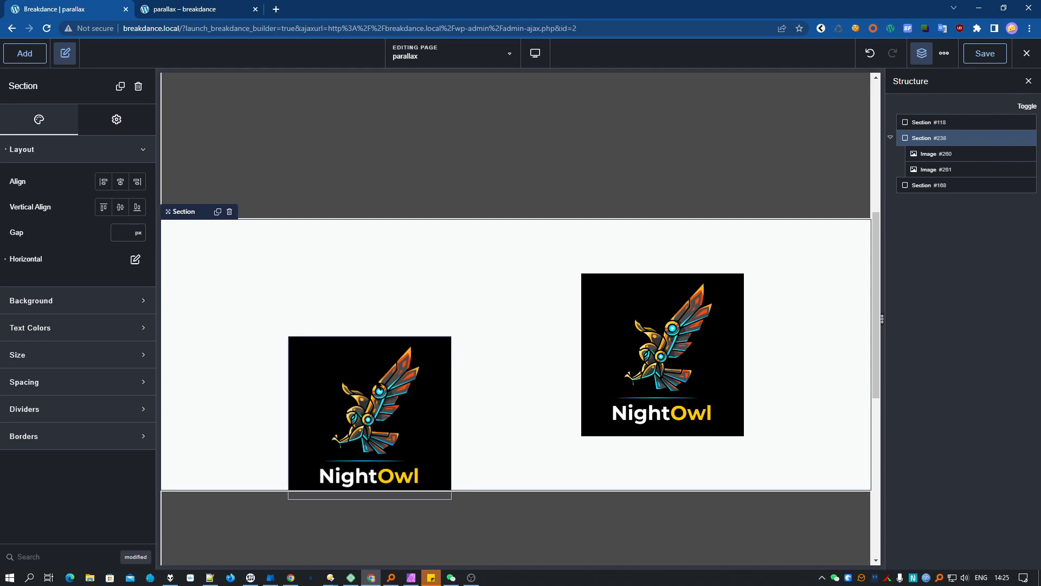
click(370, 412)
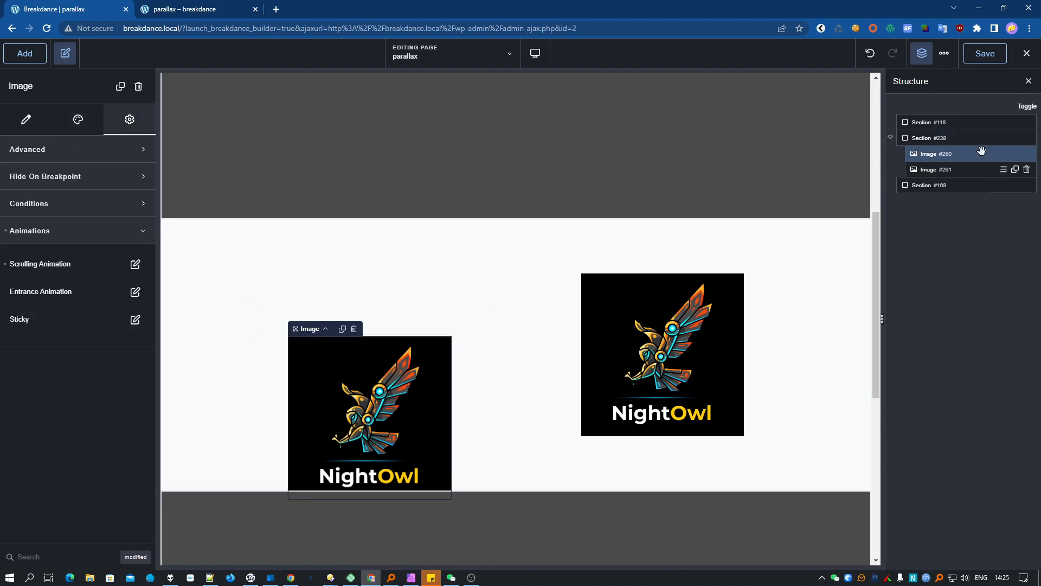
click(928, 138)
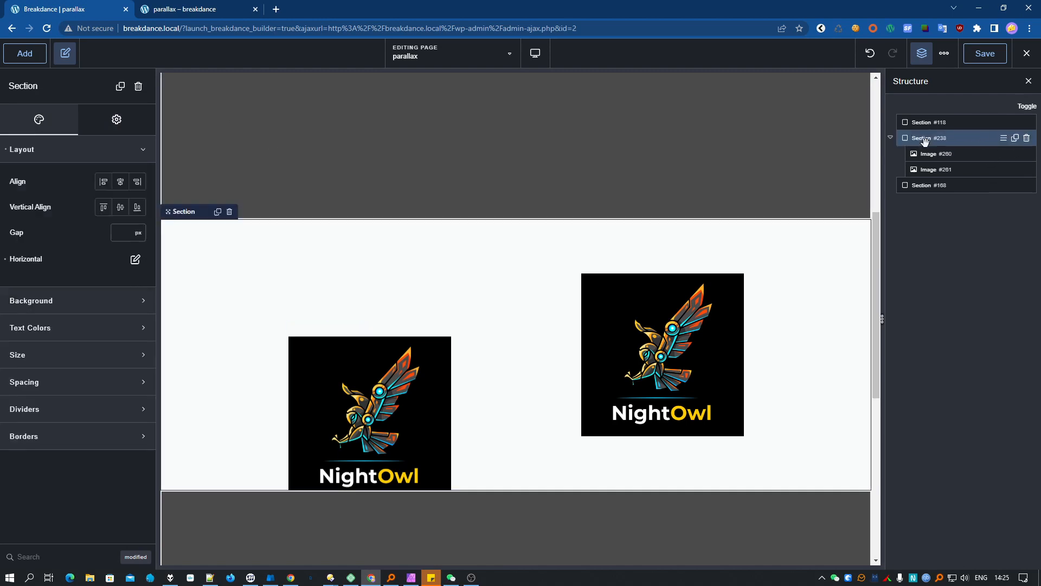
click(116, 119)
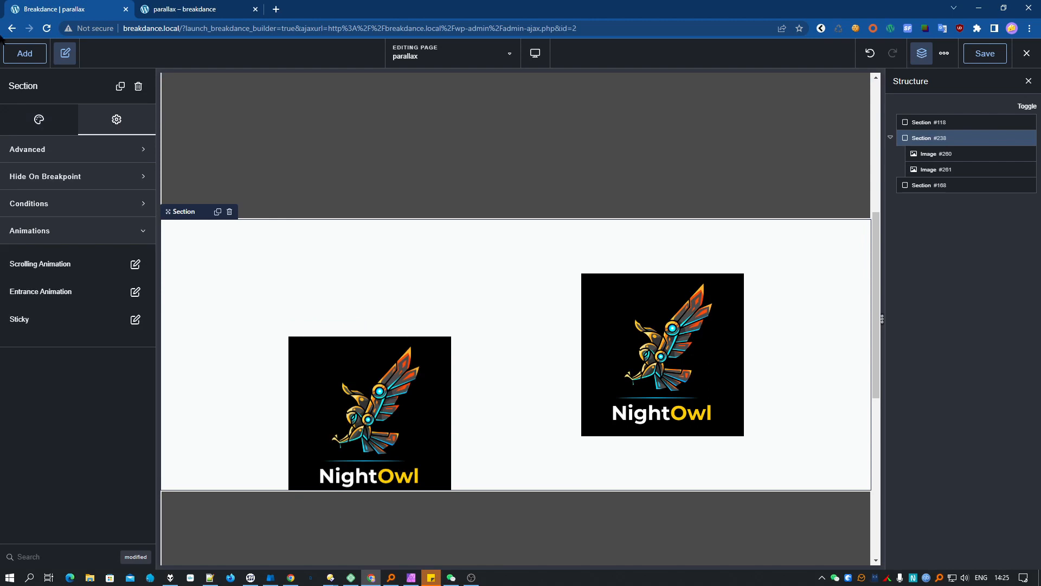
click(57, 154)
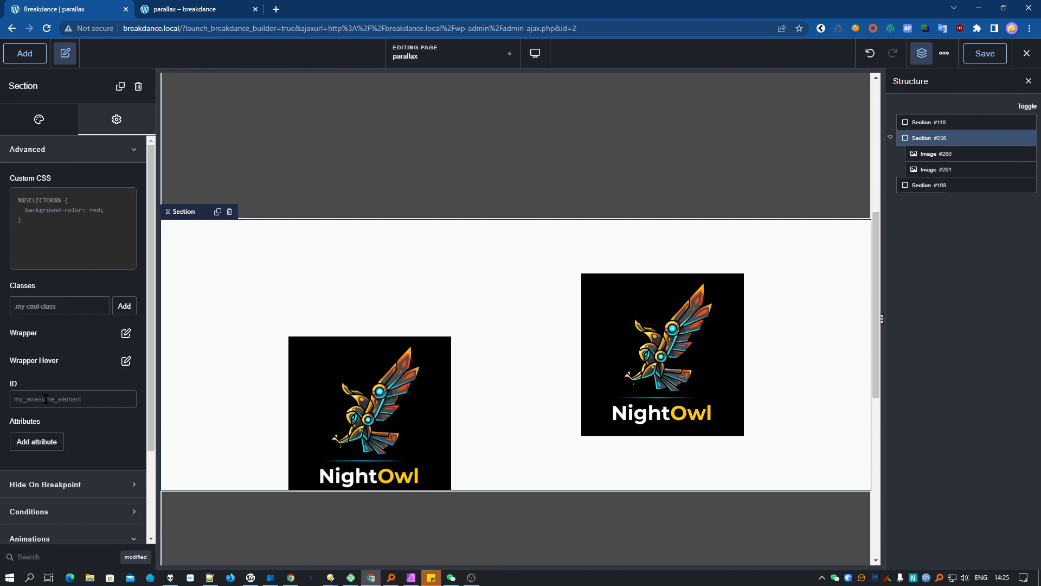
text(mycoolsection)
double_click(46, 399)
Step: Try the first image's scrolling animation relative to the page, and set it relative to the custom selector #mycoolsection
click(362, 402)
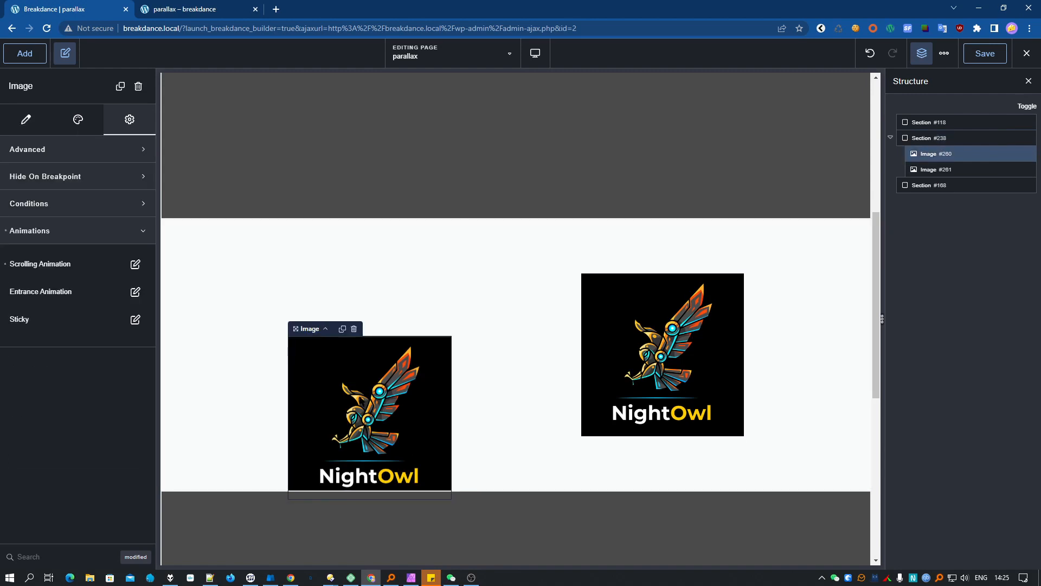
click(135, 264)
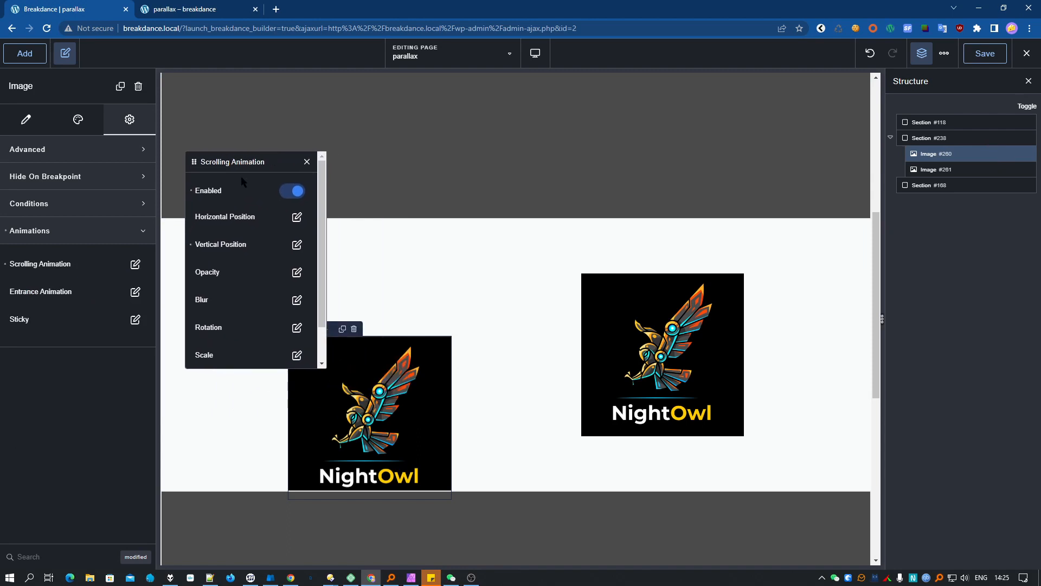
scroll(268, 278, down, 1)
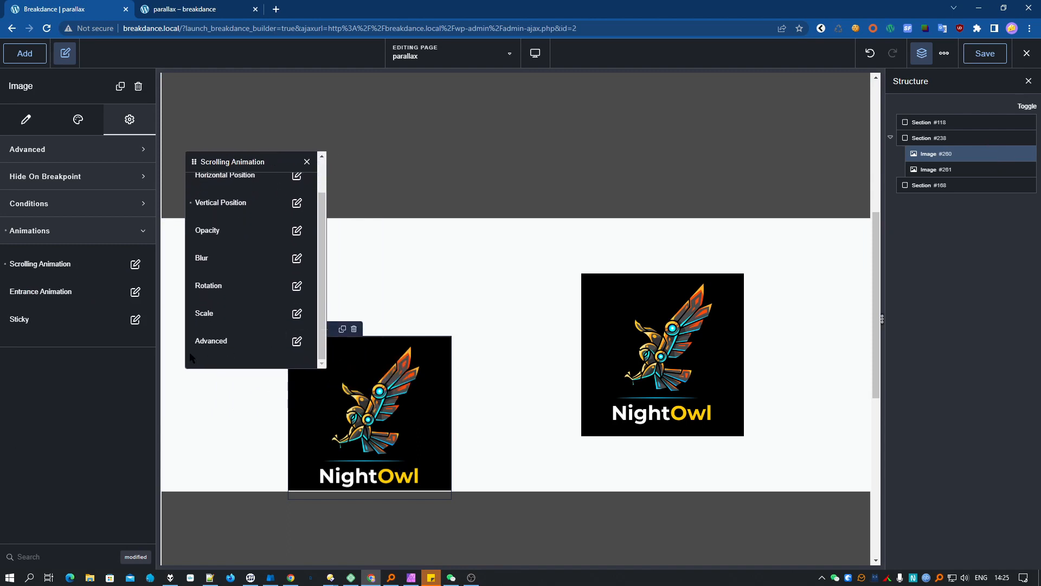
click(296, 341)
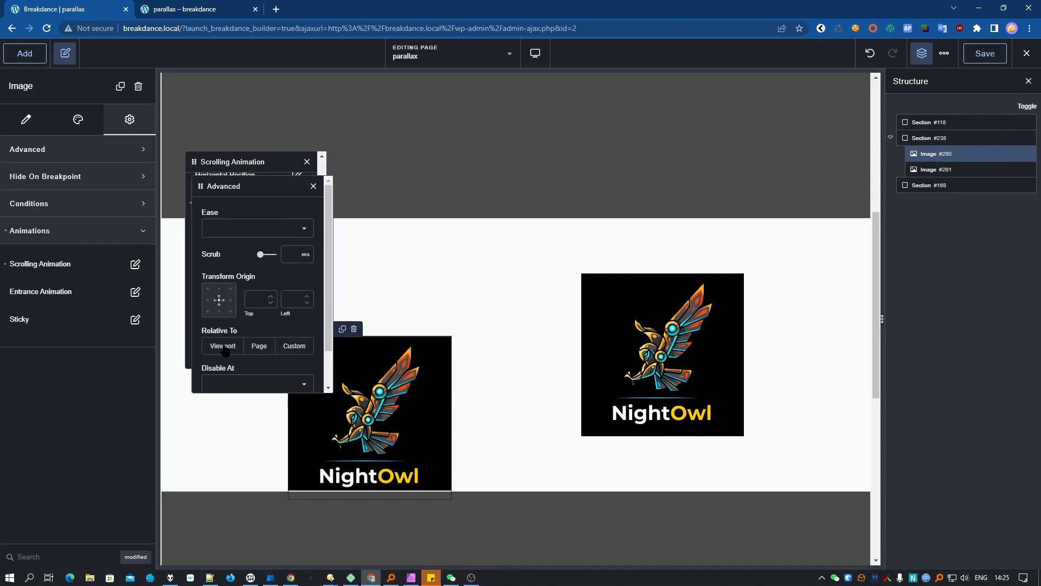
scroll(226, 351, down, 1)
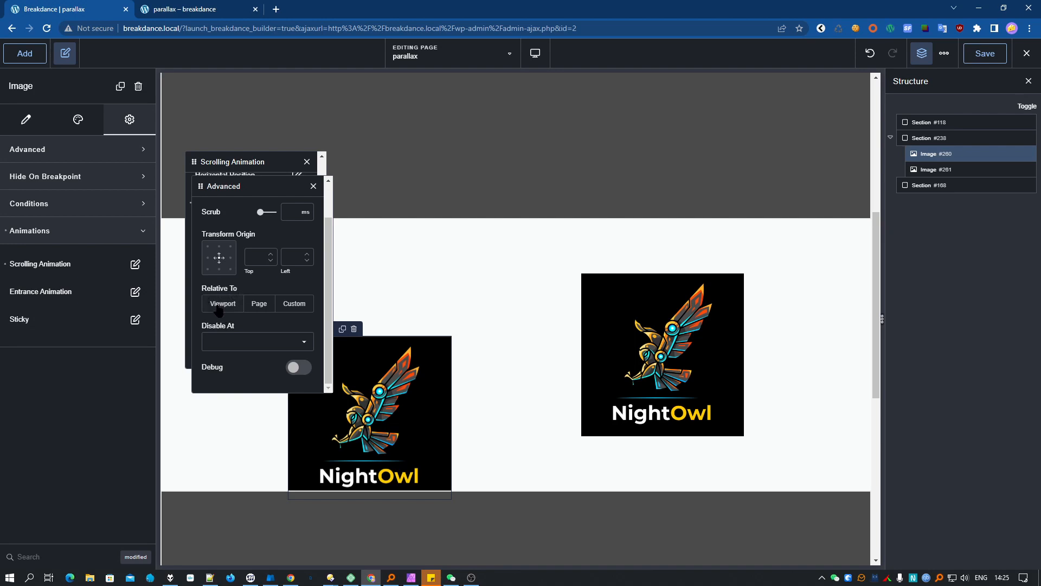
click(259, 304)
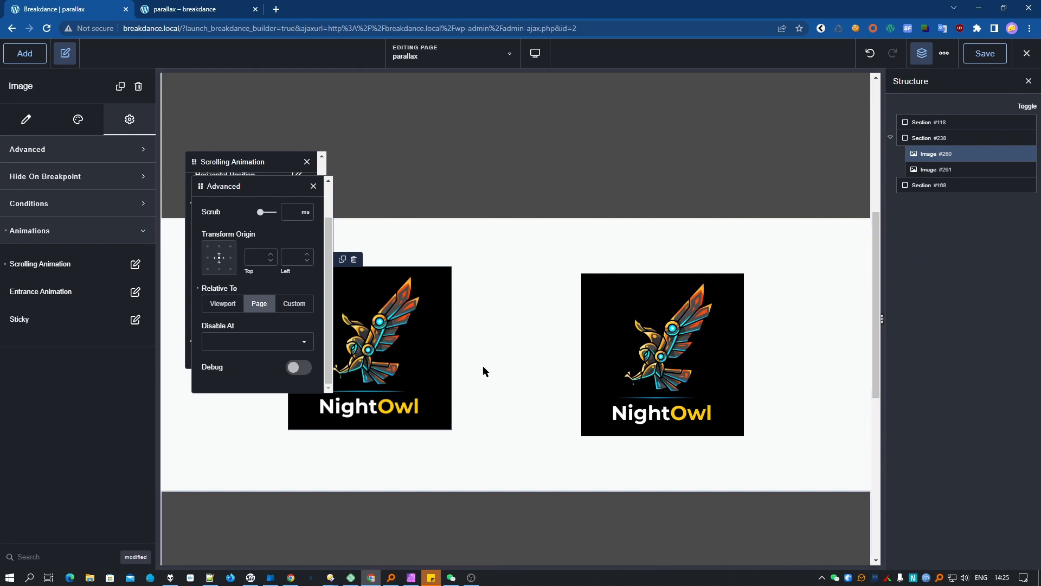
click(290, 307)
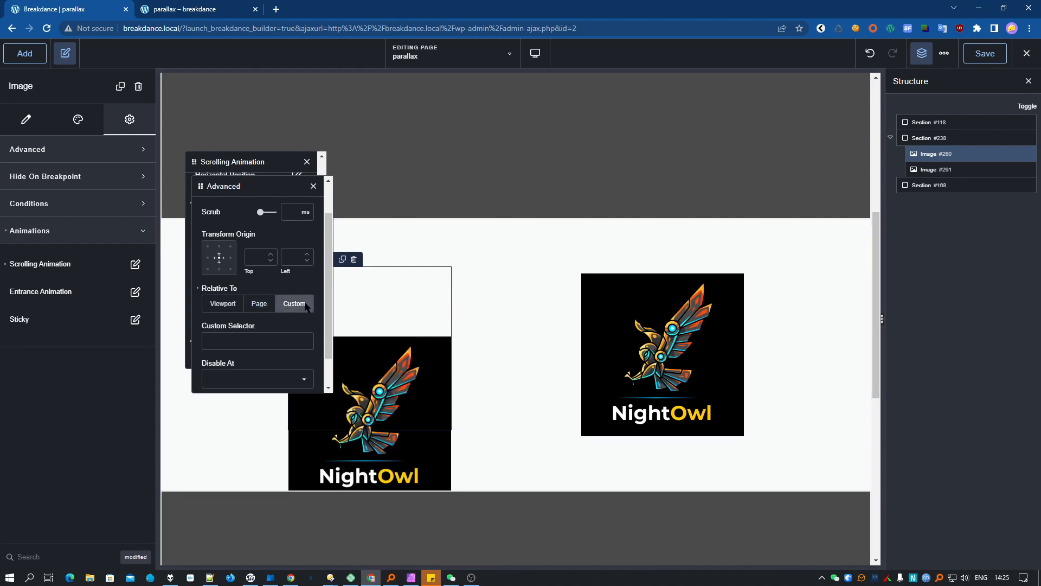
click(237, 335)
text(#)
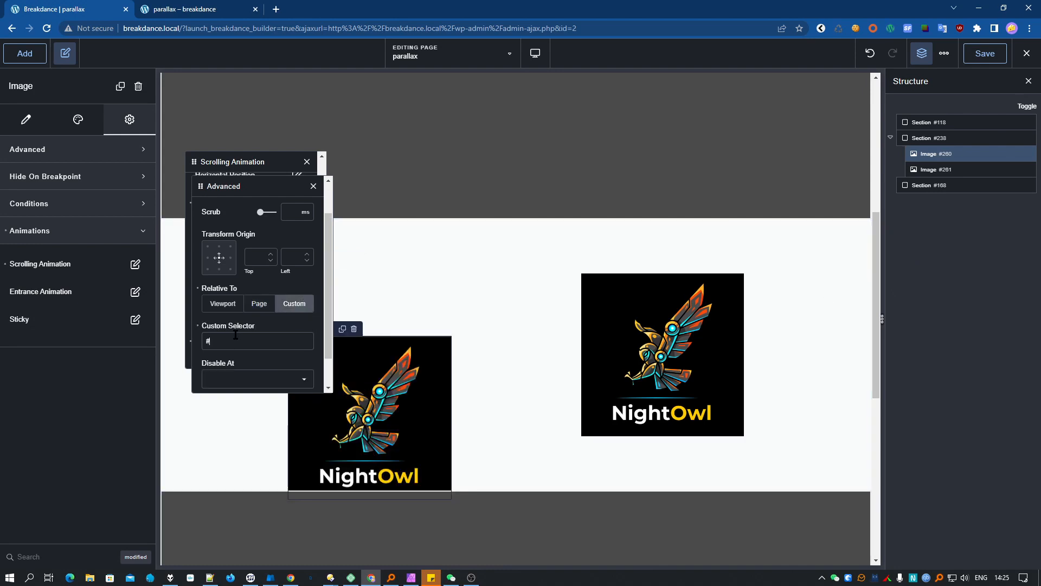
text(mycoolsection)
drag(272, 341, 190, 337)
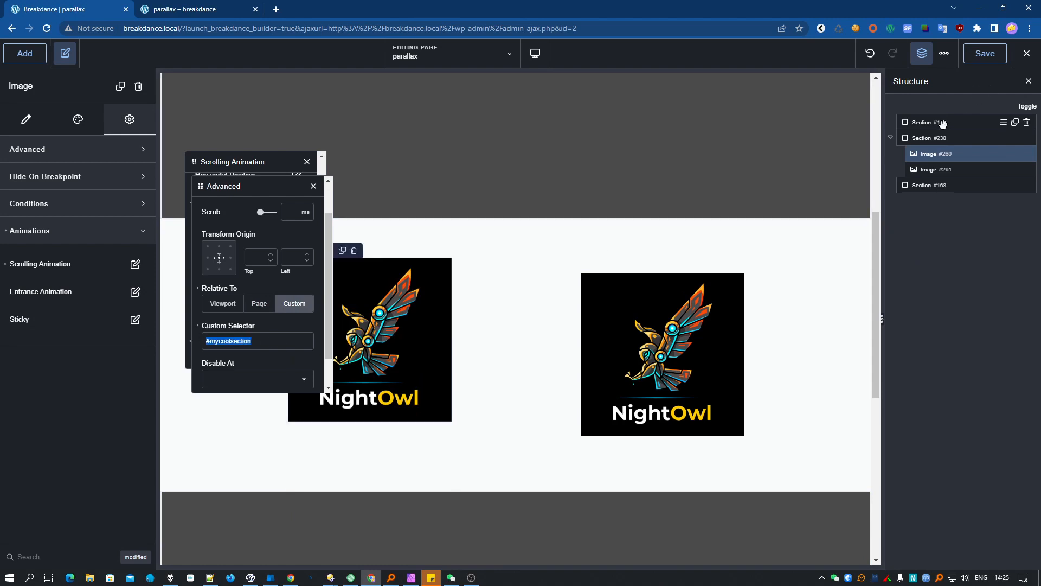
click(313, 186)
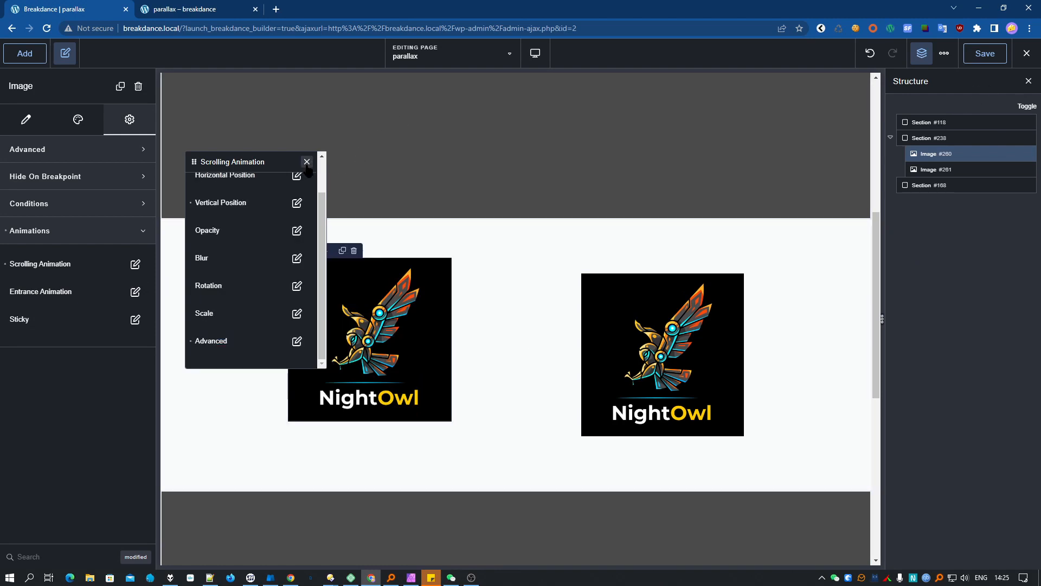
click(307, 162)
Step: Save the page with the custom animation reference and reload the live parallax page
key(ctrl+s)
click(167, 7)
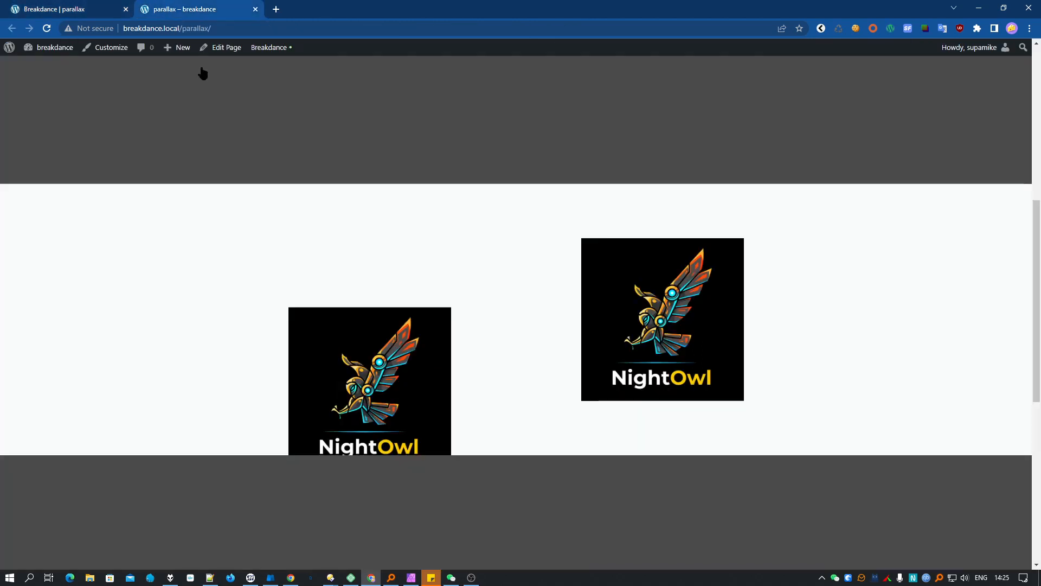
key(F5)
Step: Examine on the live page how the first image shifts relative to its section and the second image while scrolling
scroll(1025, 293, up, 5)
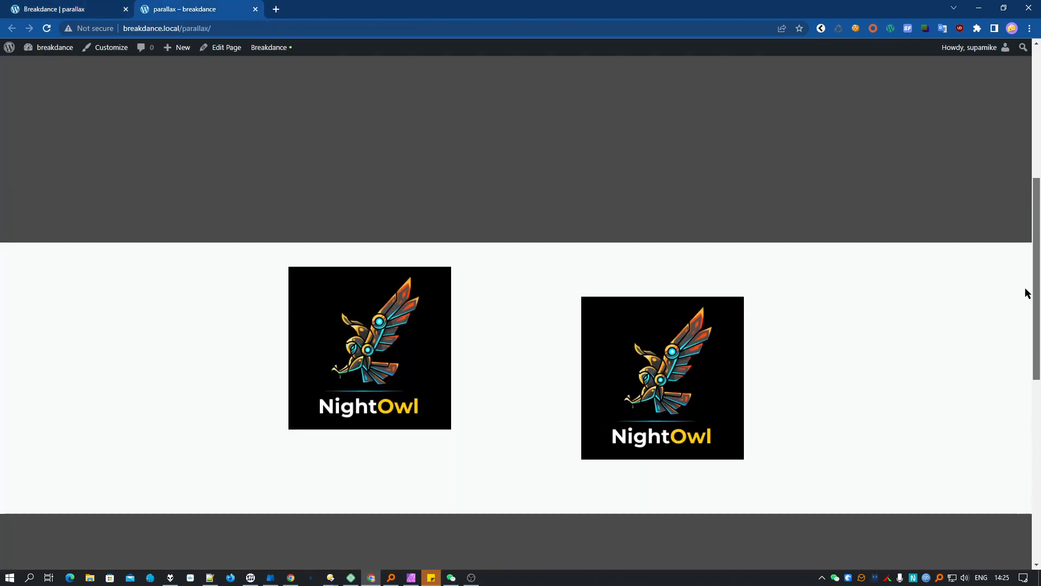
scroll(1022, 161, down, 4)
scroll(520, 293, down, 5)
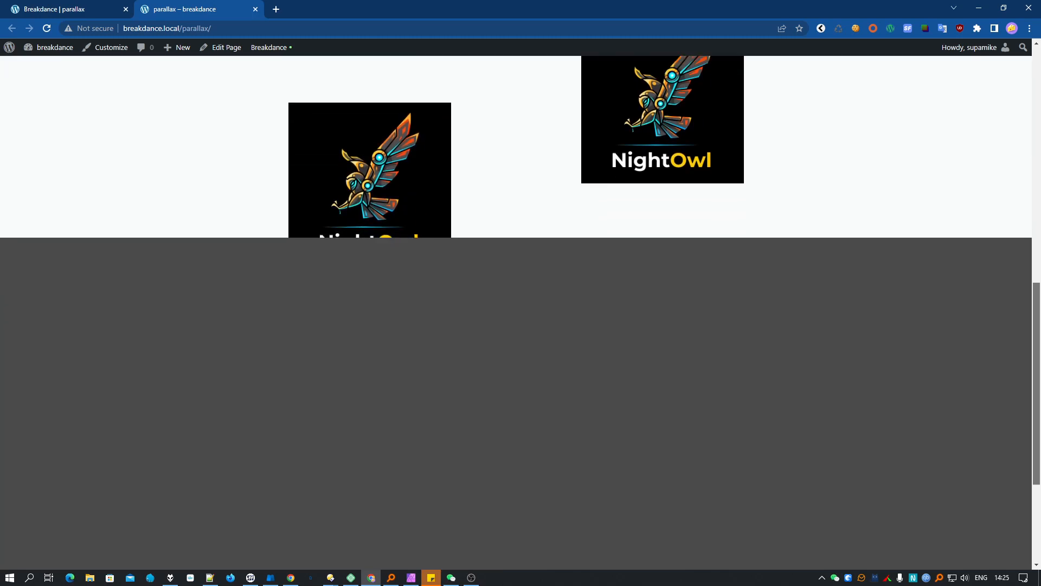
scroll(521, 293, up, 6)
scroll(521, 293, up, 2)
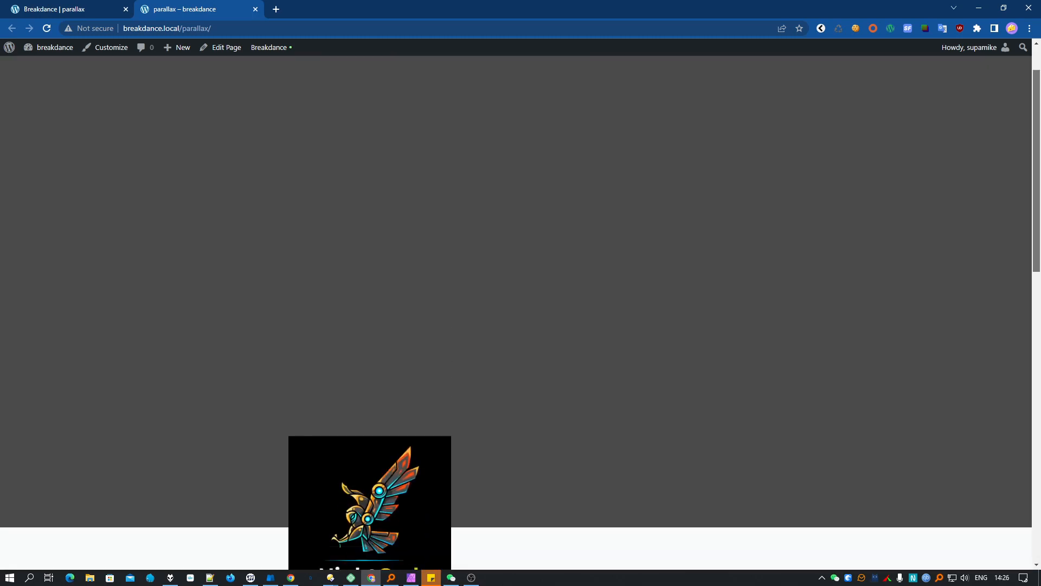
scroll(521, 293, down, 5)
scroll(521, 293, up, 1)
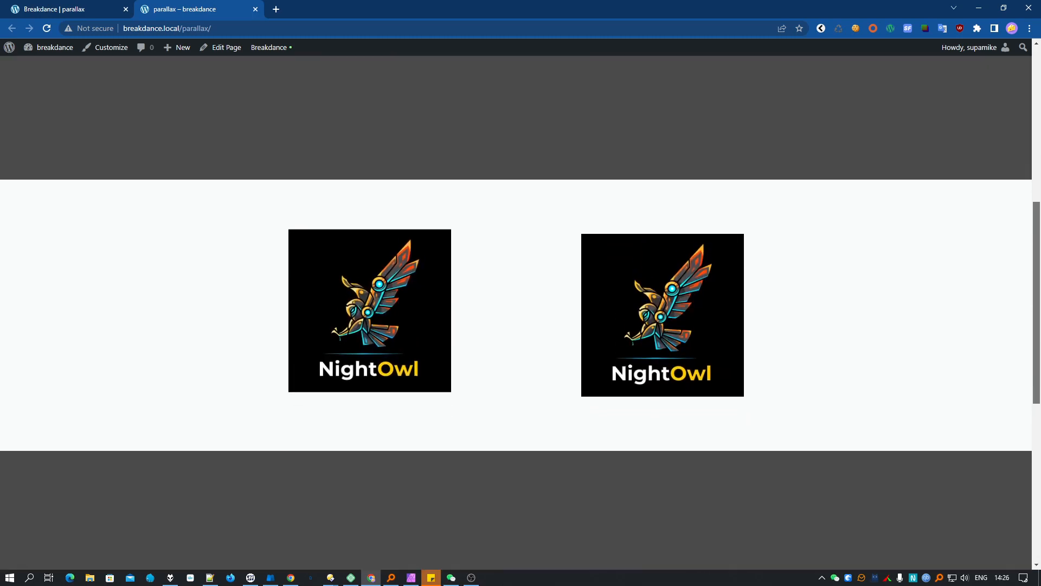
scroll(219, 285, down, 1)
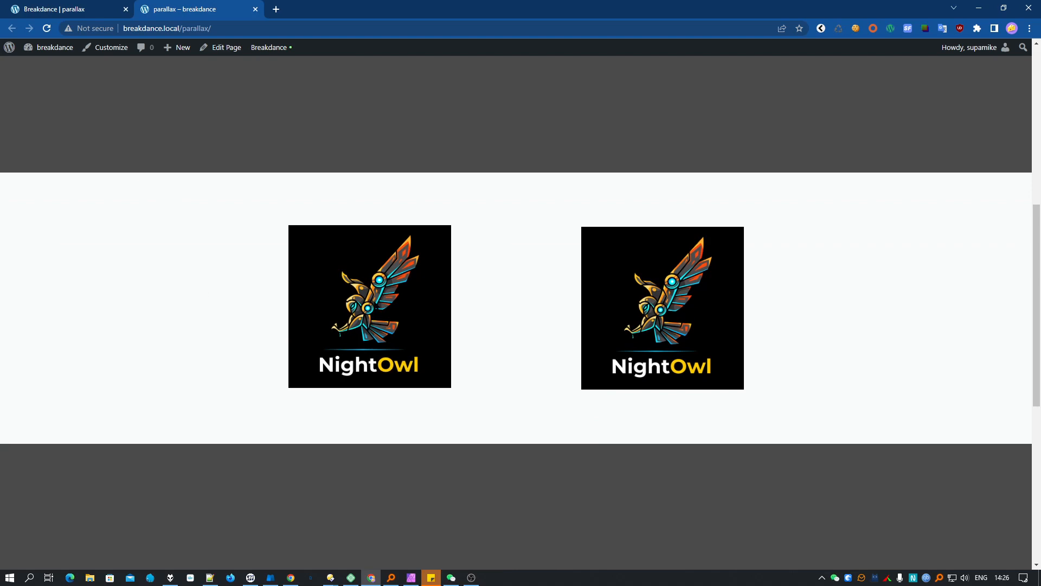
scroll(834, 385, down, 5)
scroll(833, 390, up, 7)
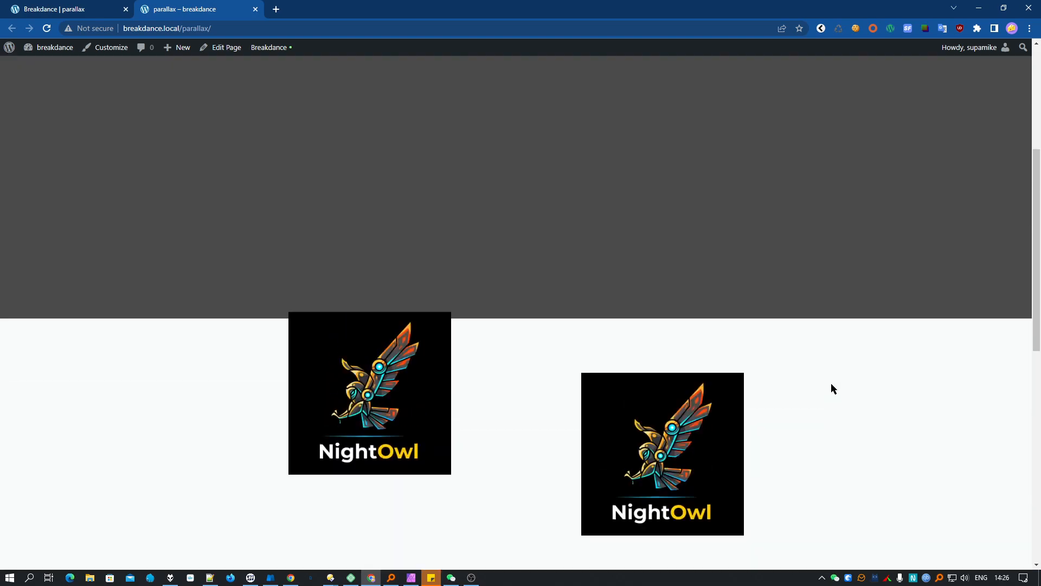
scroll(831, 383, down, 1)
Step: Return to the page builder and review the advanced scrolling animation settings of the first image
click(39, 5)
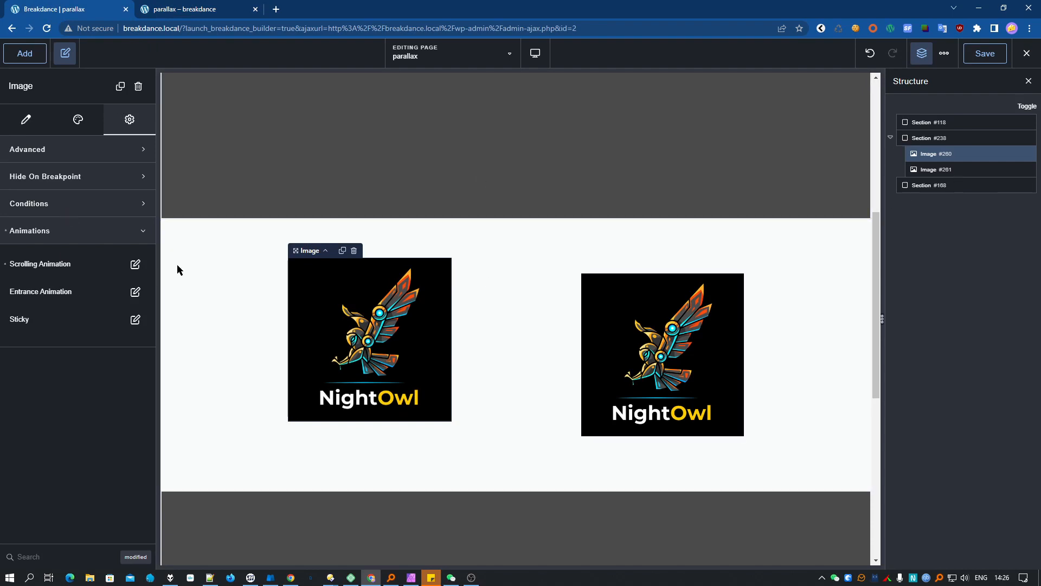
click(135, 264)
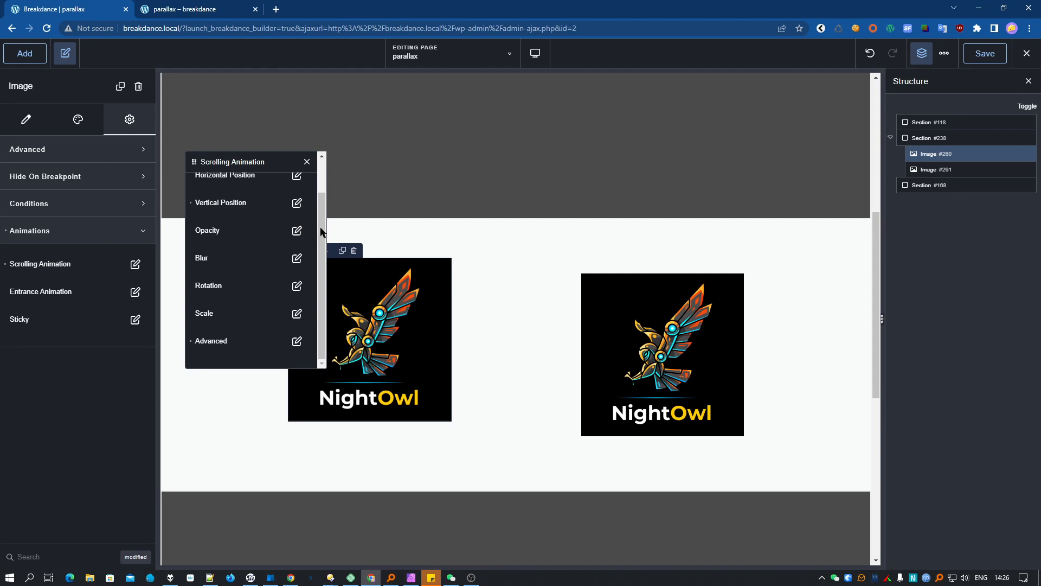
click(297, 341)
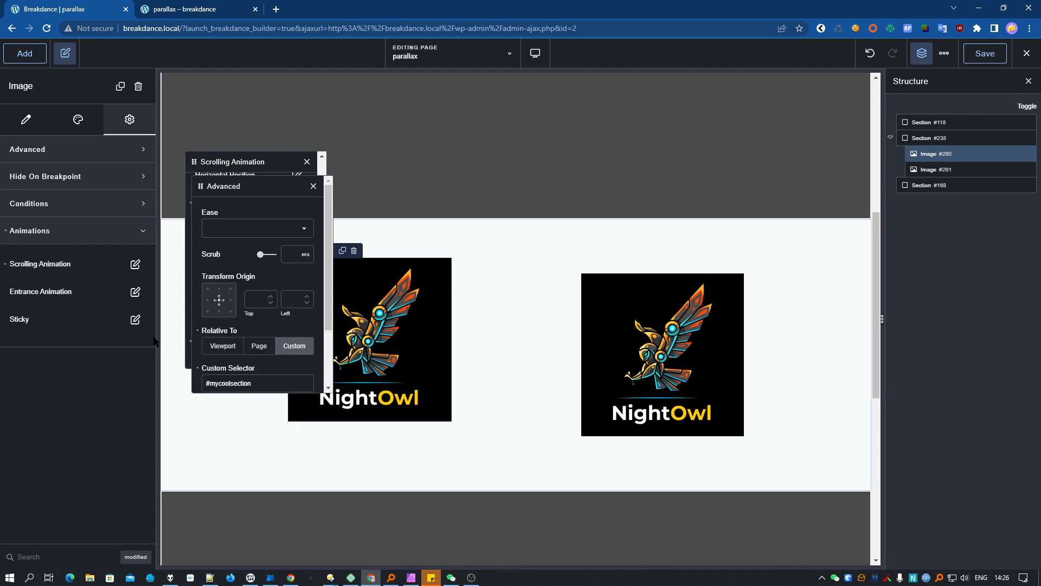
scroll(237, 369, down, 2)
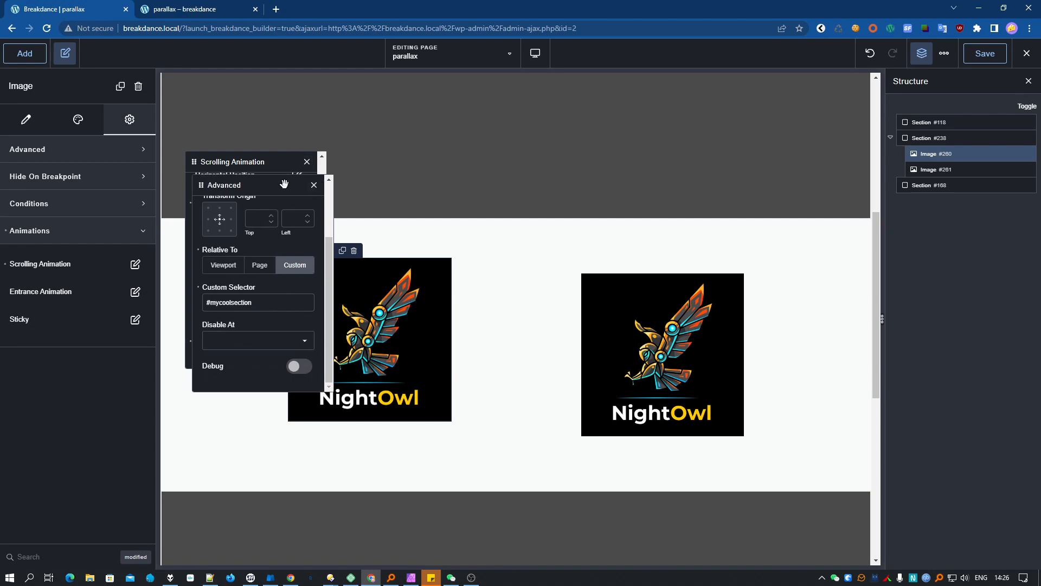
drag(284, 184, 254, 299)
click(284, 300)
click(307, 162)
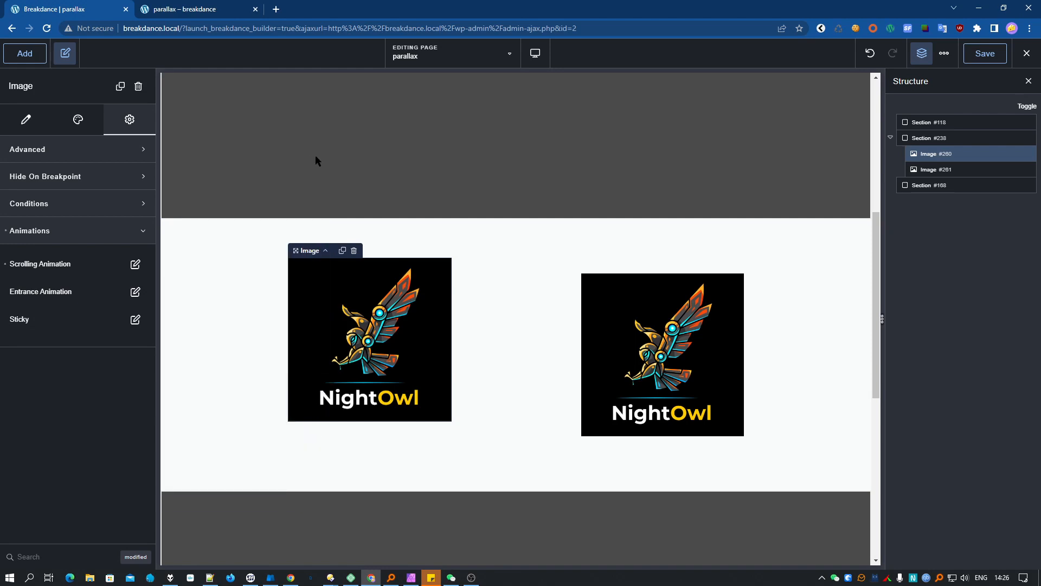
Step: Delete the second image in the section and duplicate the remaining image twice
click(681, 341)
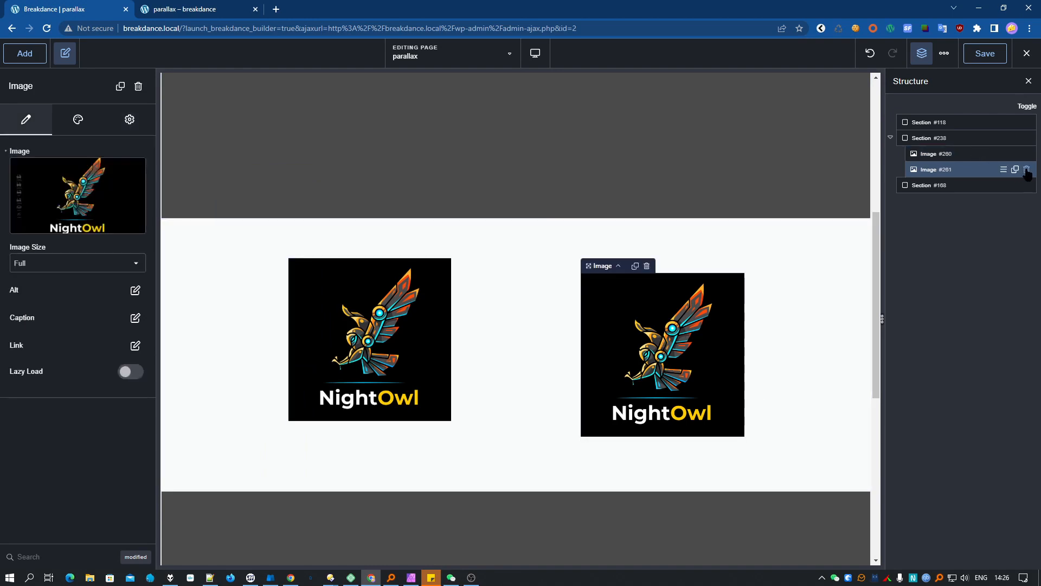
click(1026, 170)
click(1016, 156)
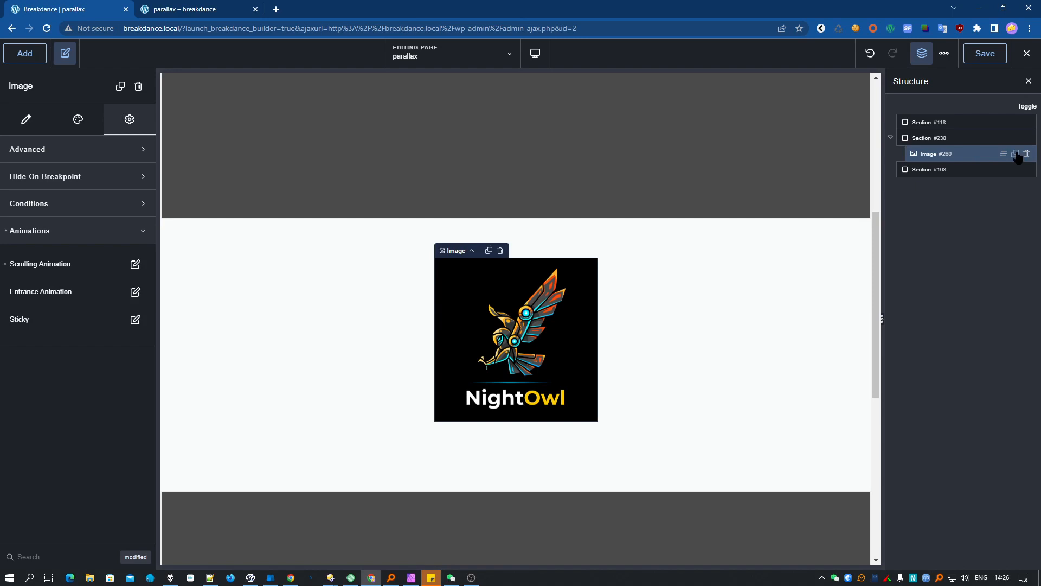
click(1016, 154)
click(1015, 154)
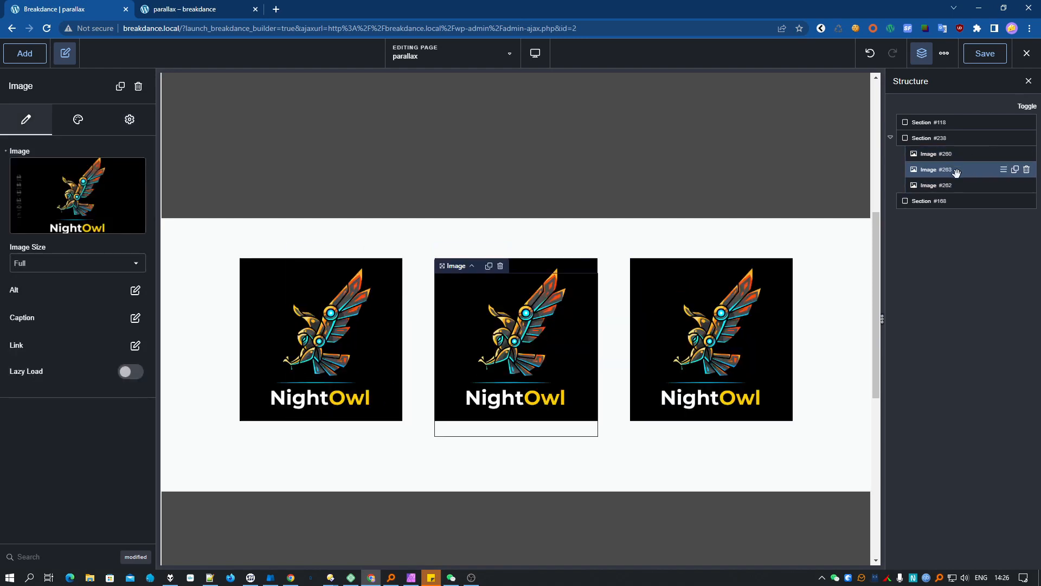
Step: Clear the middle image's animations and adjust the third image's advanced scrolling animation settings
click(130, 120)
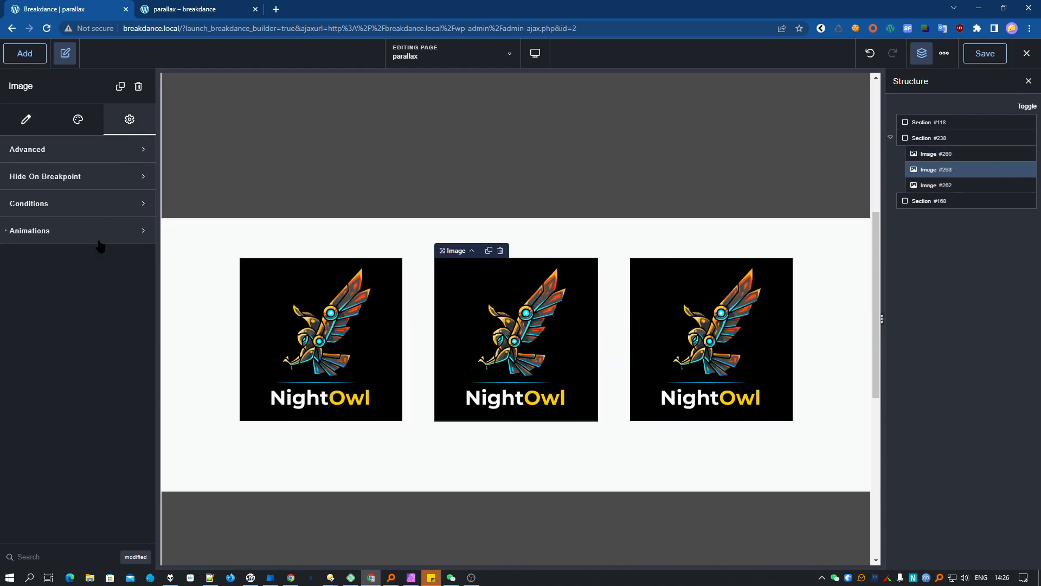
click(5, 233)
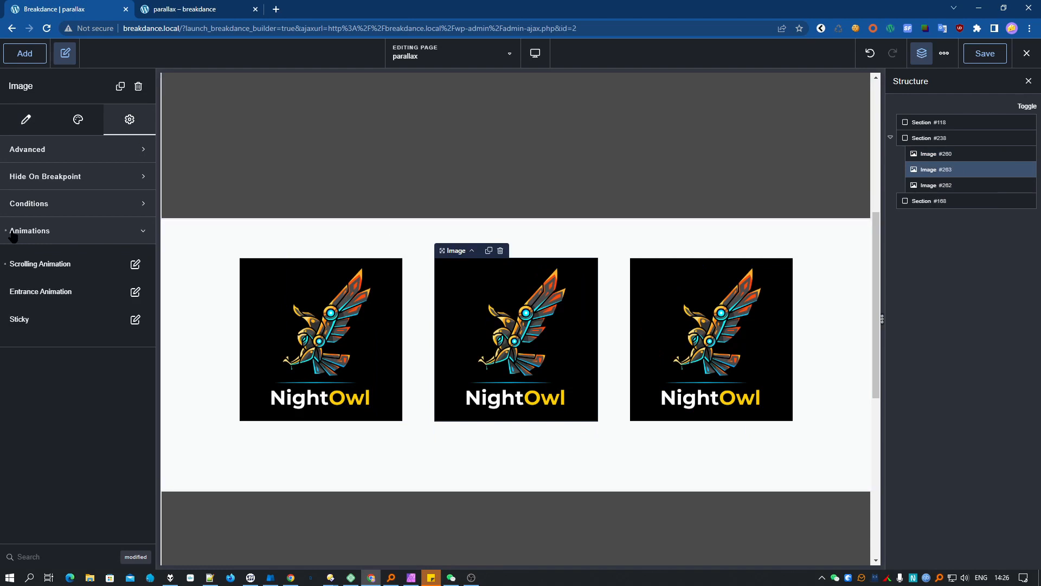
click(947, 186)
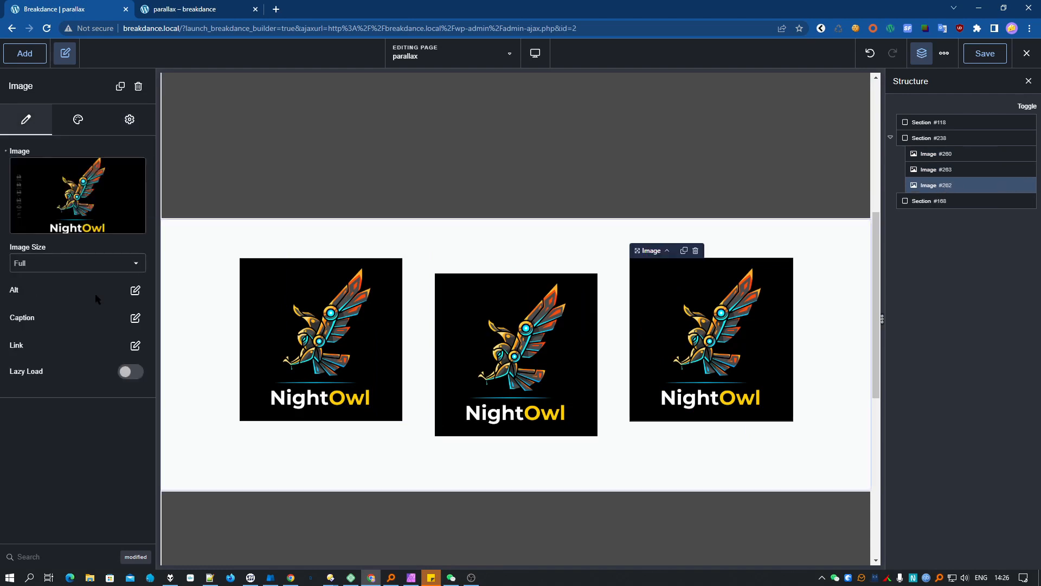
click(129, 119)
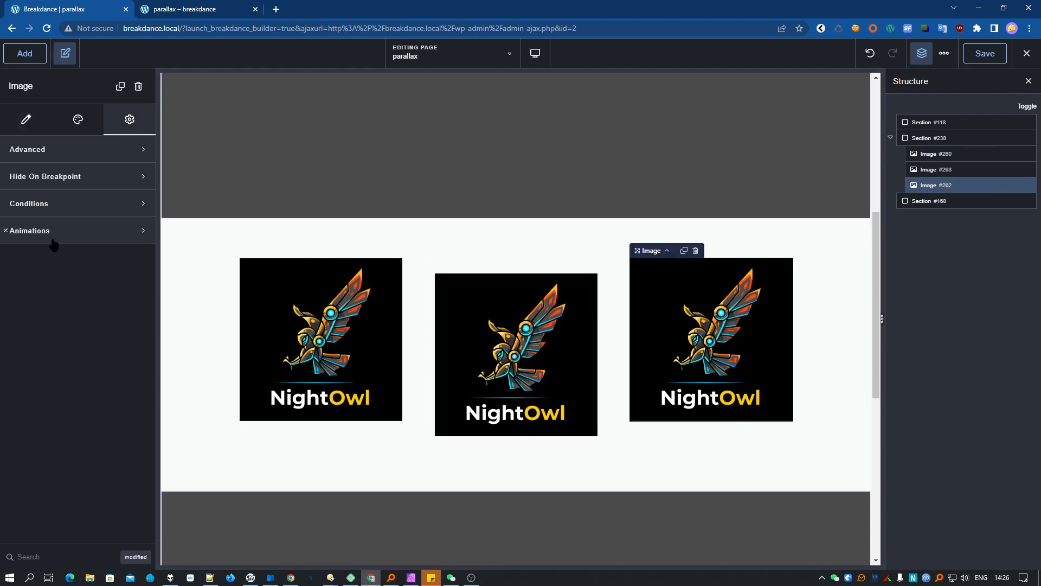
click(102, 232)
click(142, 268)
scroll(83, 463, down, 1)
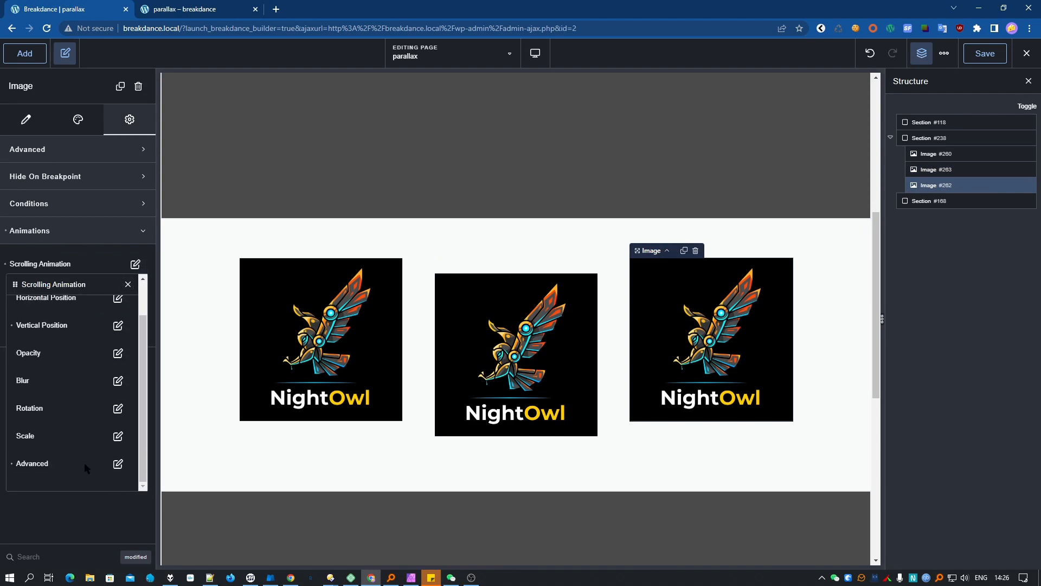
Step: Save the page with its three images and reload the live parallax page
click(971, 63)
click(191, 7)
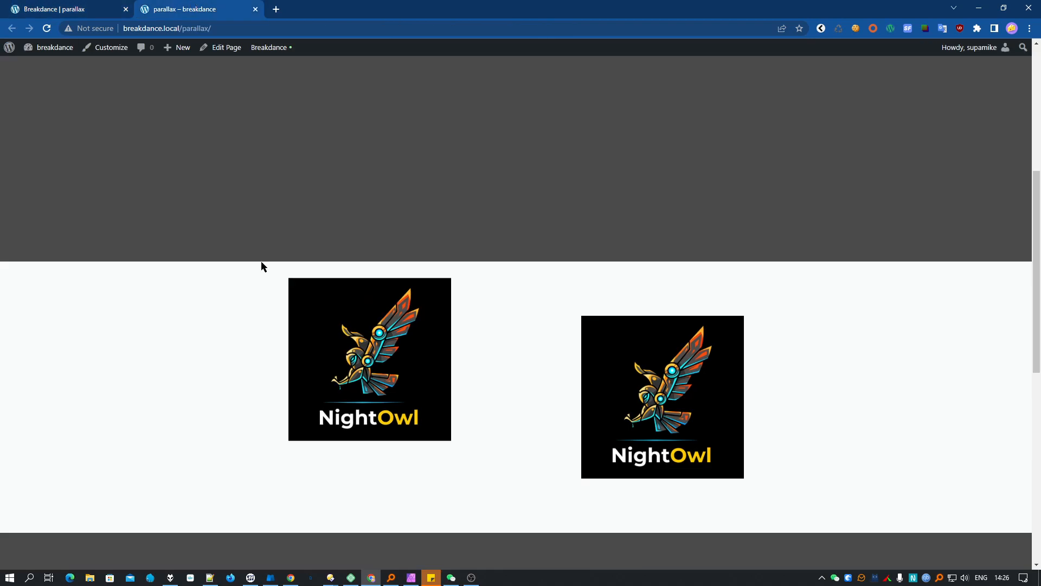
key(F5)
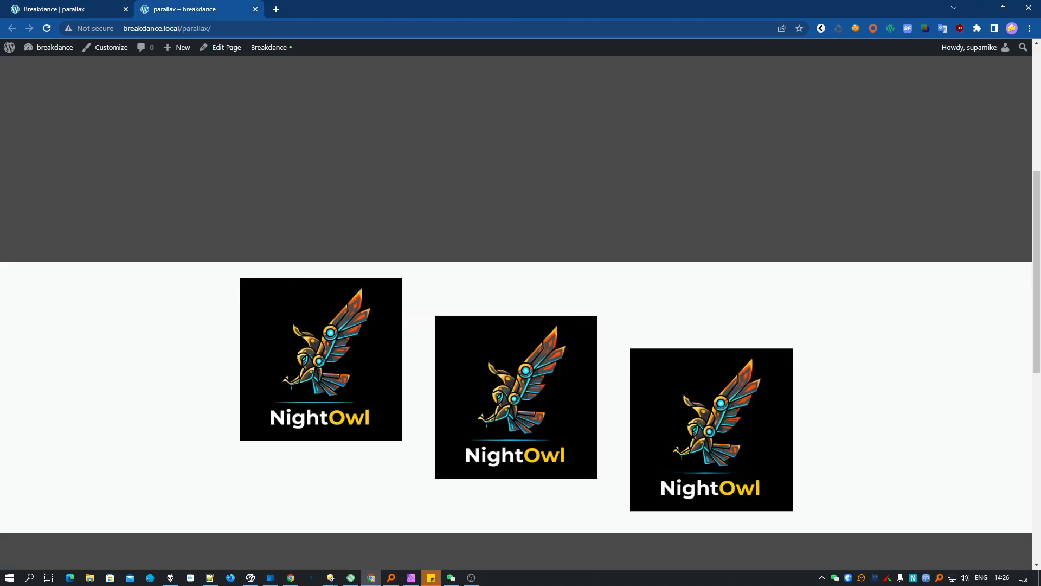
Step: Examine on the live page how the three images move relative to each other and their section while scrolling
mouse_move(1033, 221)
mouse_down()
mouse_move(1033, 243)
mouse_move(1034, 146)
mouse_move(1033, 339)
mouse_move(1034, 241)
mouse_up()
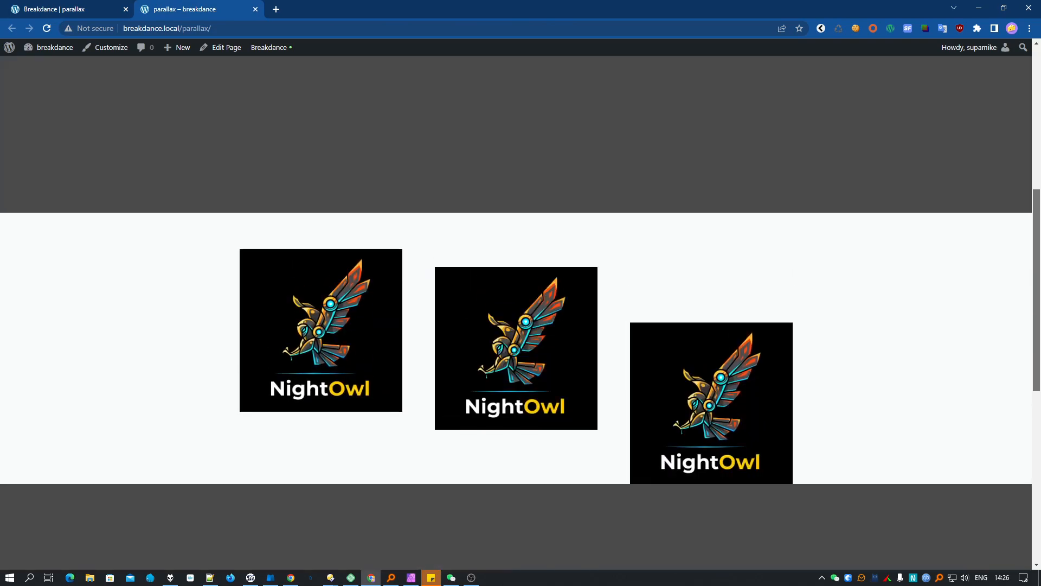
scroll(301, 311, down, 3)
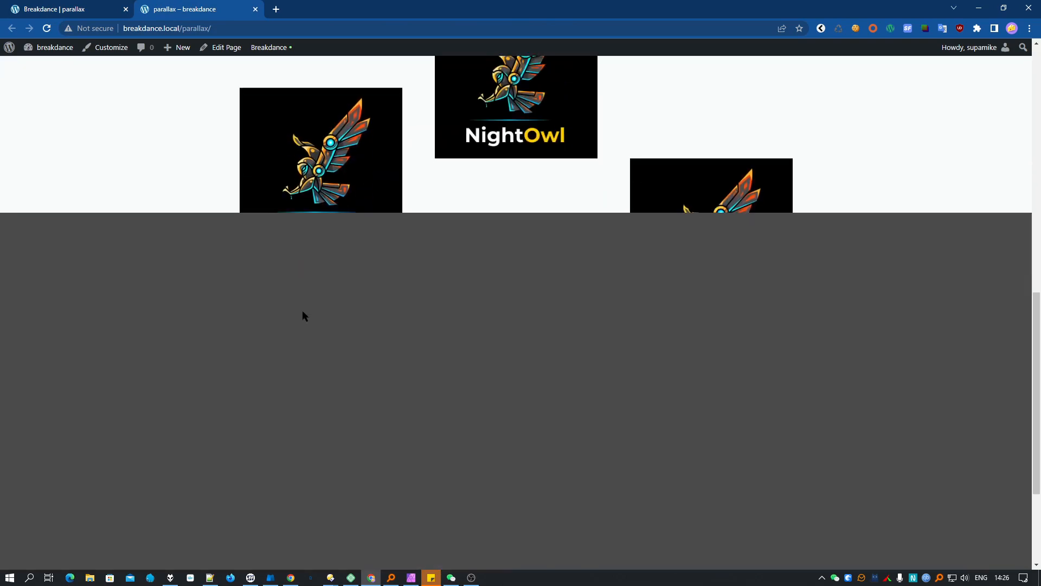
scroll(302, 310, up, 9)
scroll(309, 315, down, 5)
scroll(308, 315, up, 5)
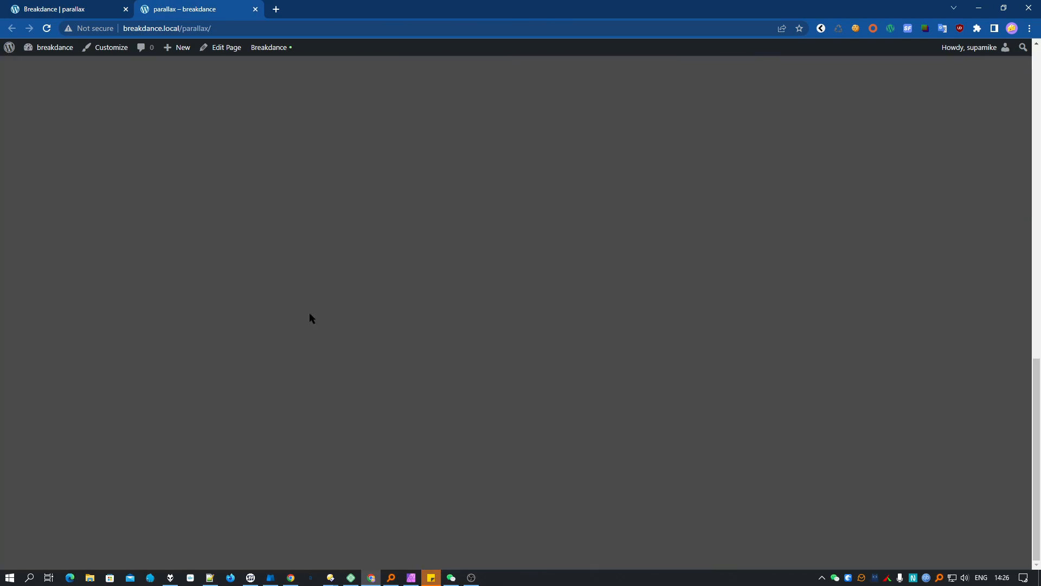
scroll(309, 314, down, 5)
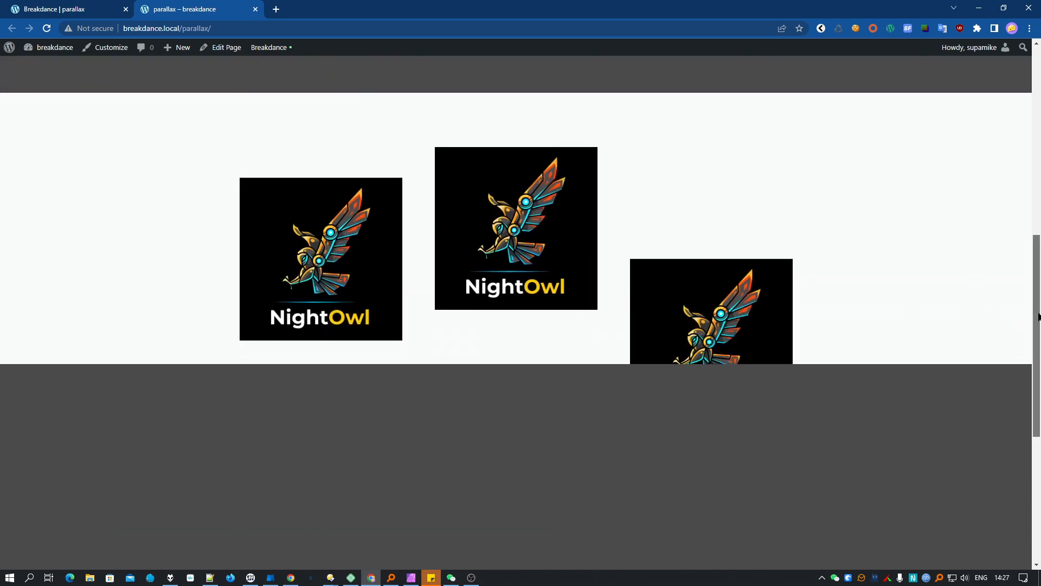
drag(1036, 315, 1039, 285)
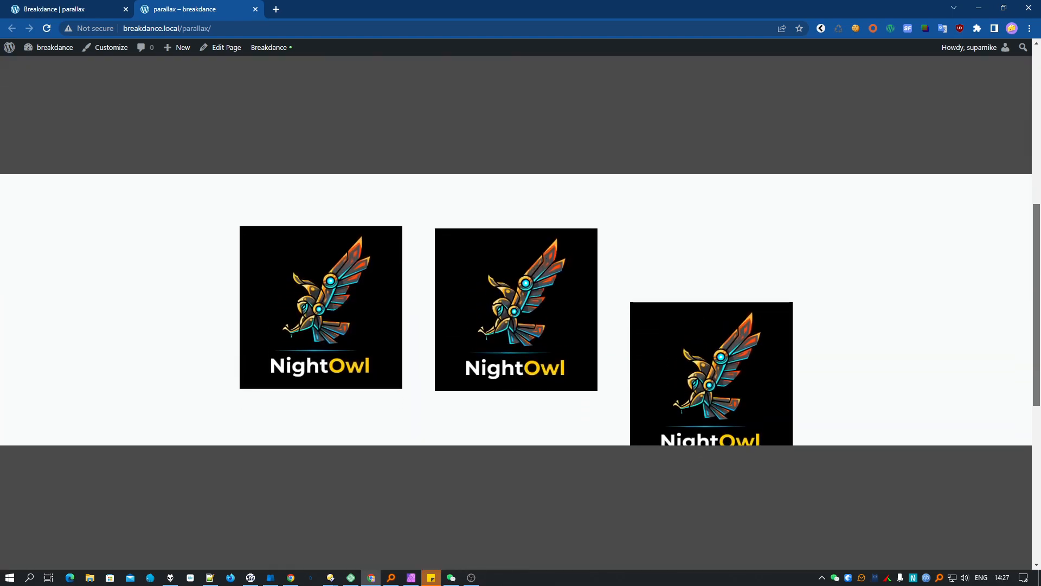
scroll(552, 326, up, 4)
scroll(552, 326, down, 1)
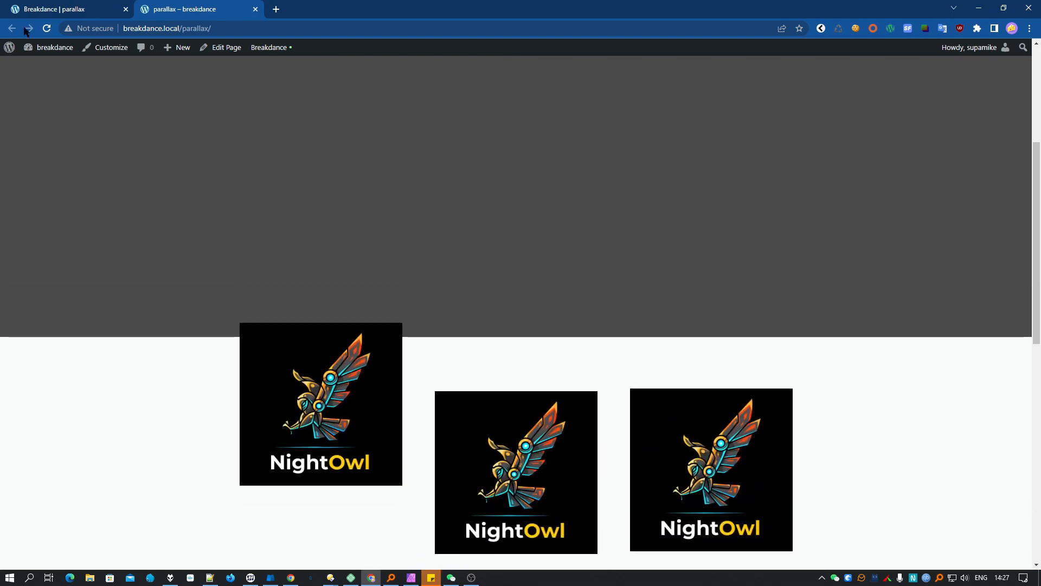
Step: Return to the page builder and delete the second and third images, keeping only the first one in the section
key(ctrl+Page_Up)
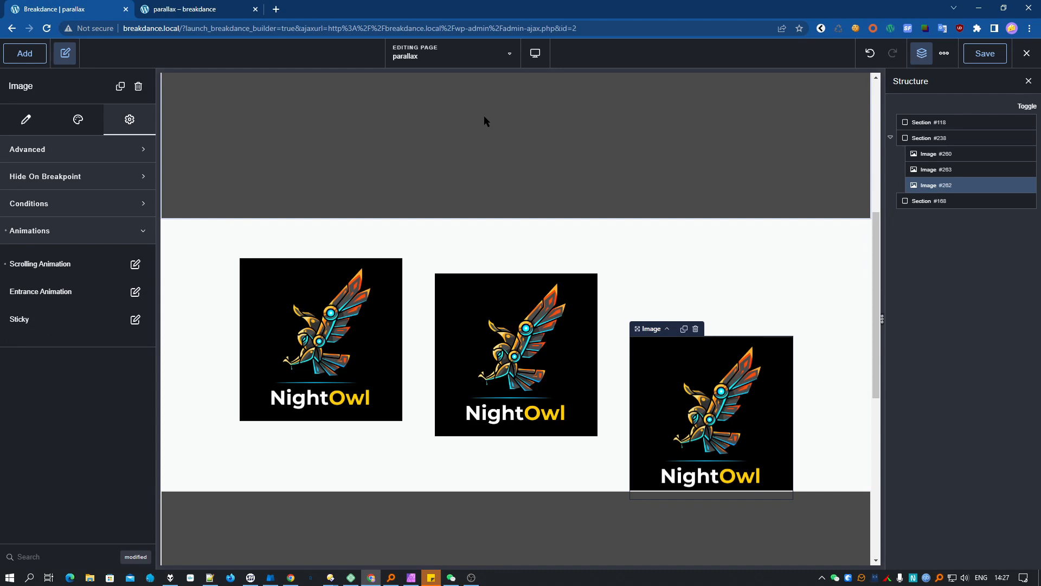
scroll(679, 162, up, 2)
scroll(232, 251, down, 1)
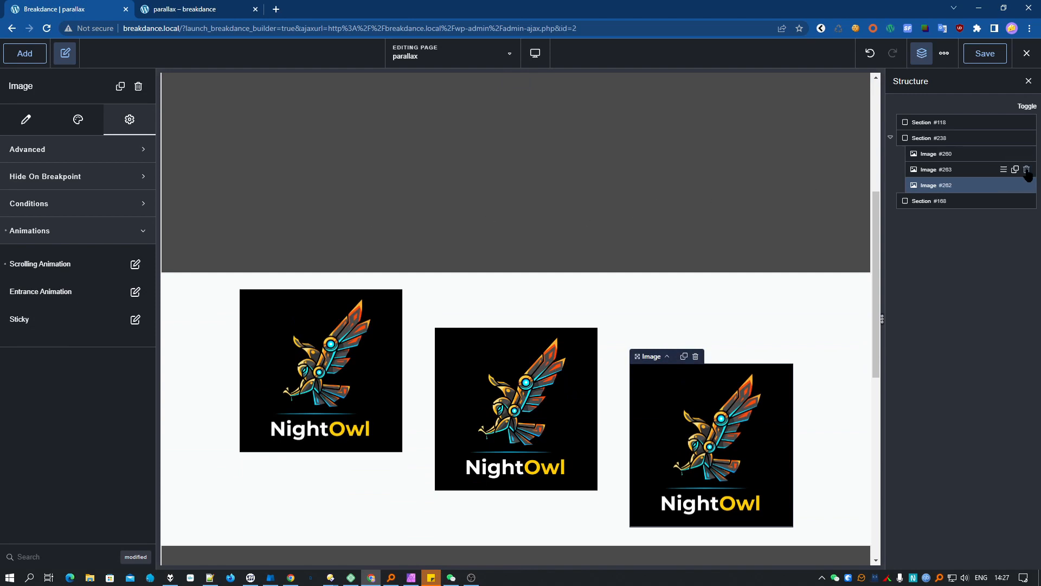
click(1026, 169)
click(1027, 169)
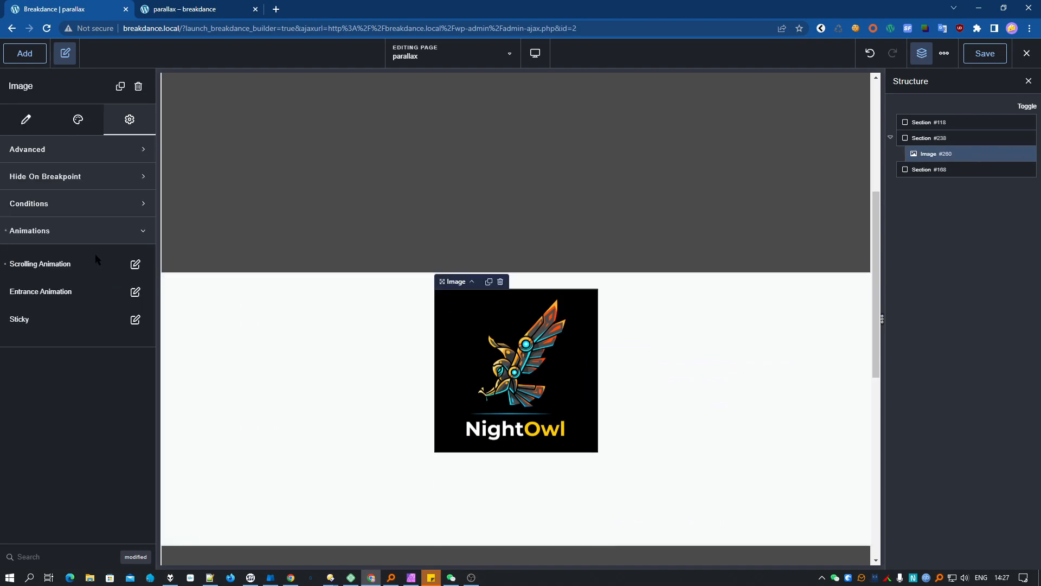
Step: Start a fresh scrolling animation on the remaining image and set its horizontal start position to -100 vw
click(135, 264)
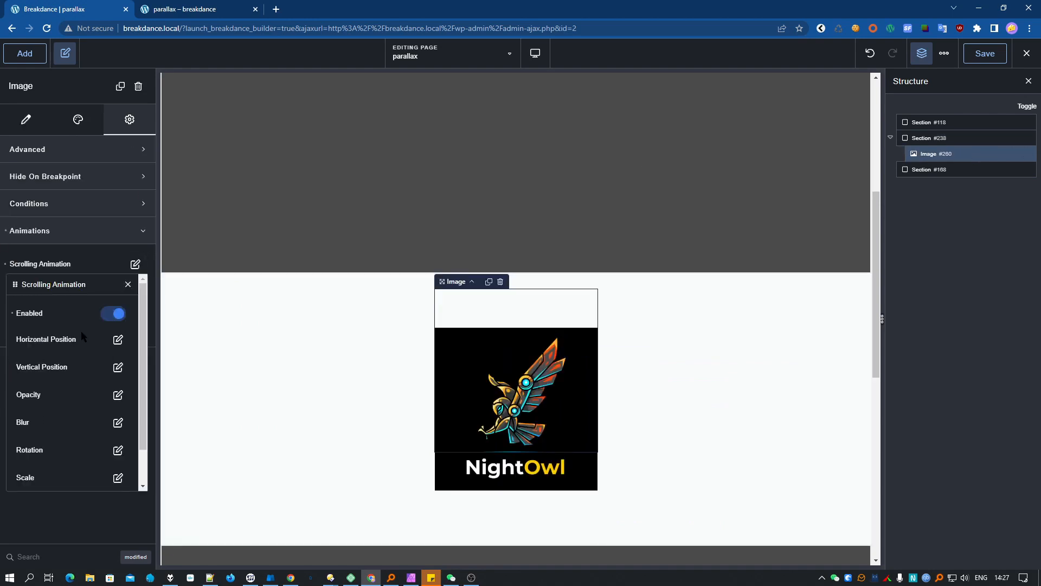
scroll(70, 423, down, 2)
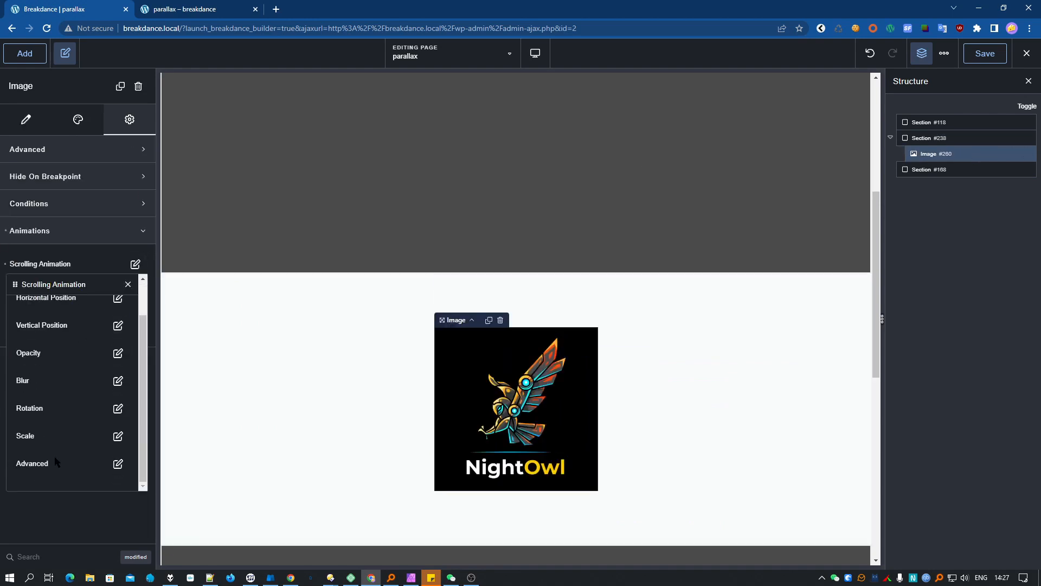
scroll(43, 458, up, 2)
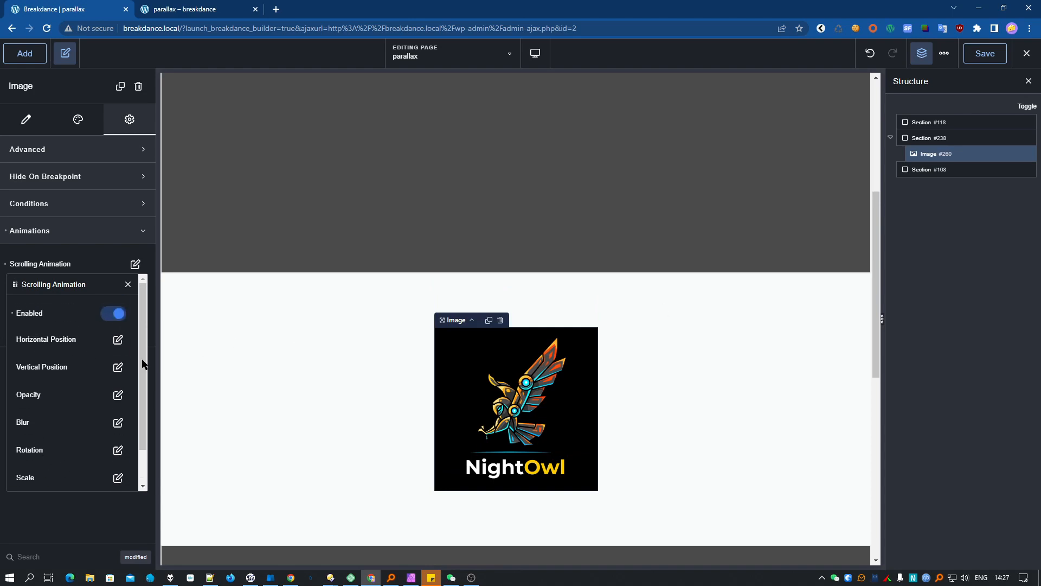
click(118, 340)
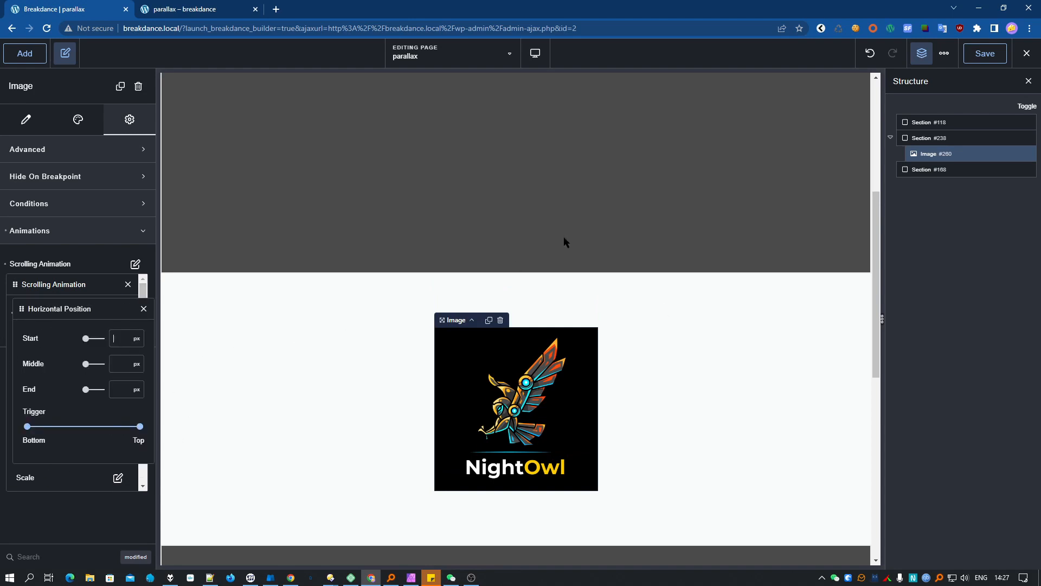
text(-100)
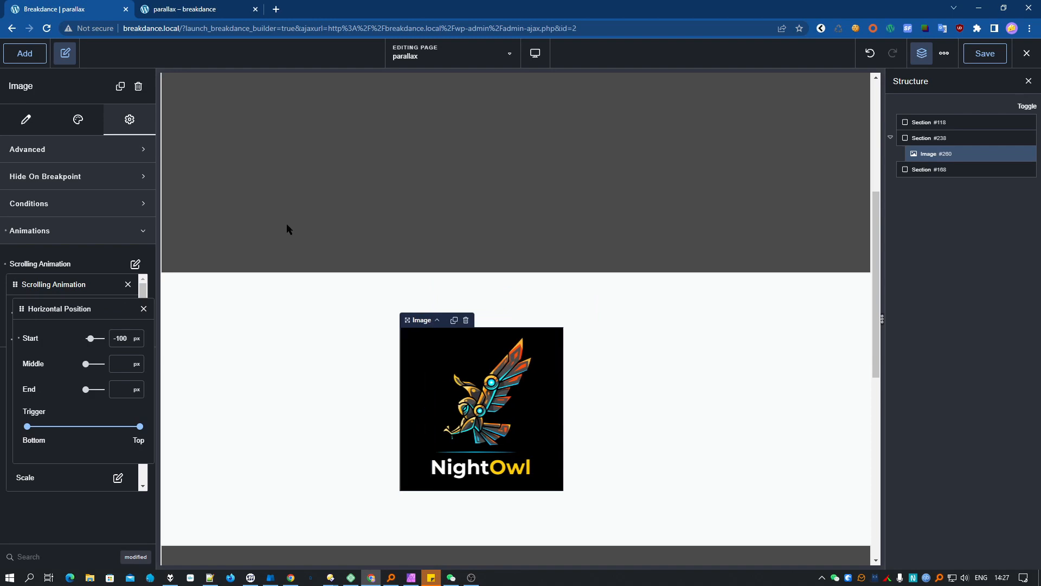
click(138, 340)
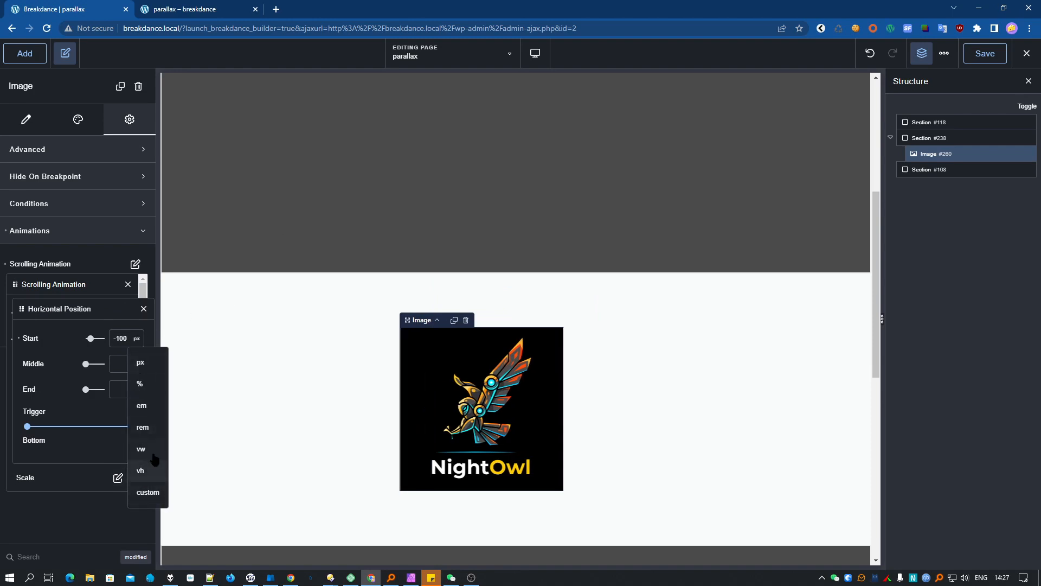
click(148, 437)
Step: Set the end value of the image's horizontal scrolling position to 100 vw
click(141, 394)
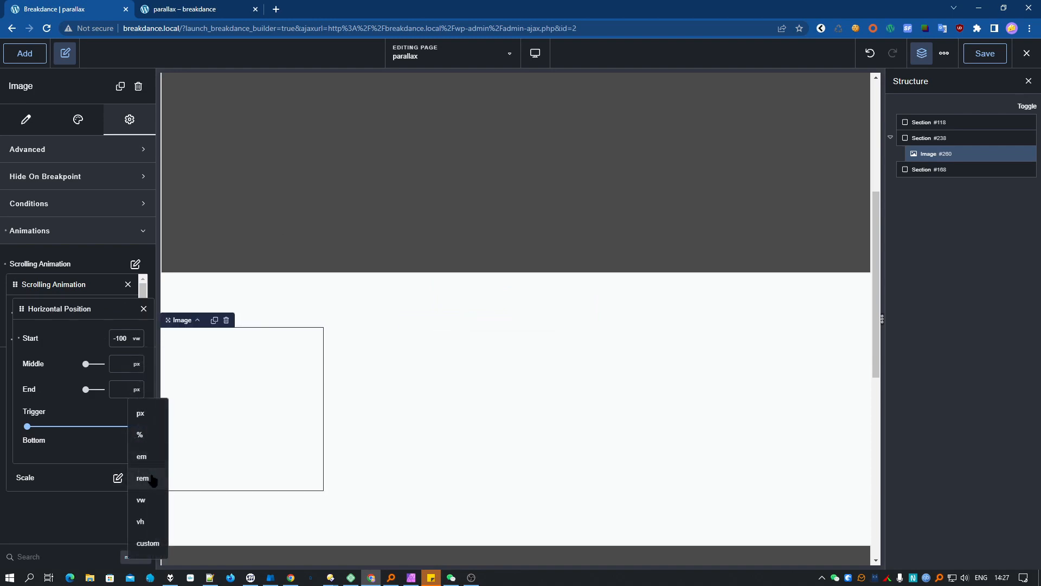
click(147, 523)
text(100)
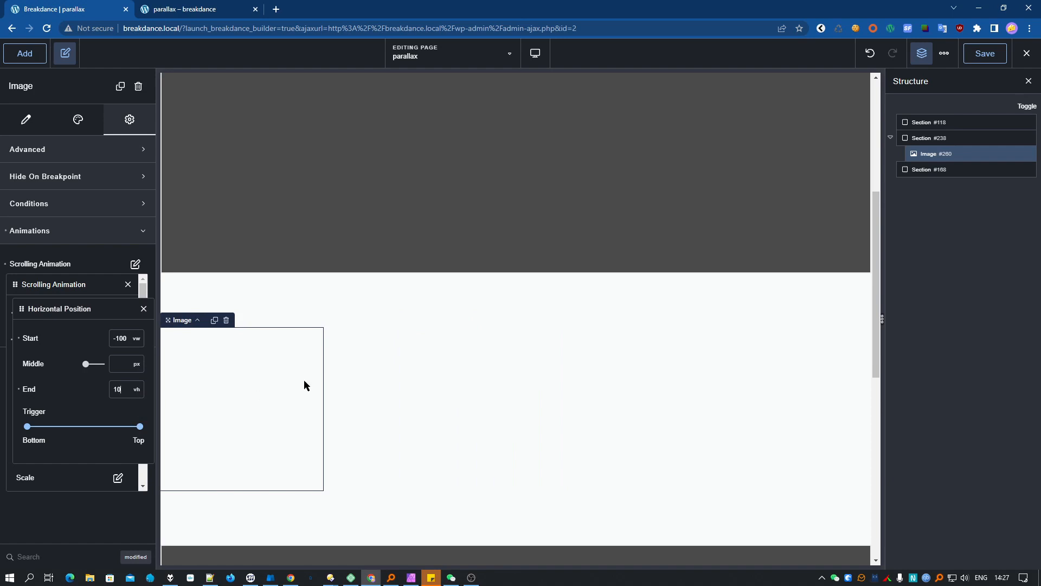
click(139, 393)
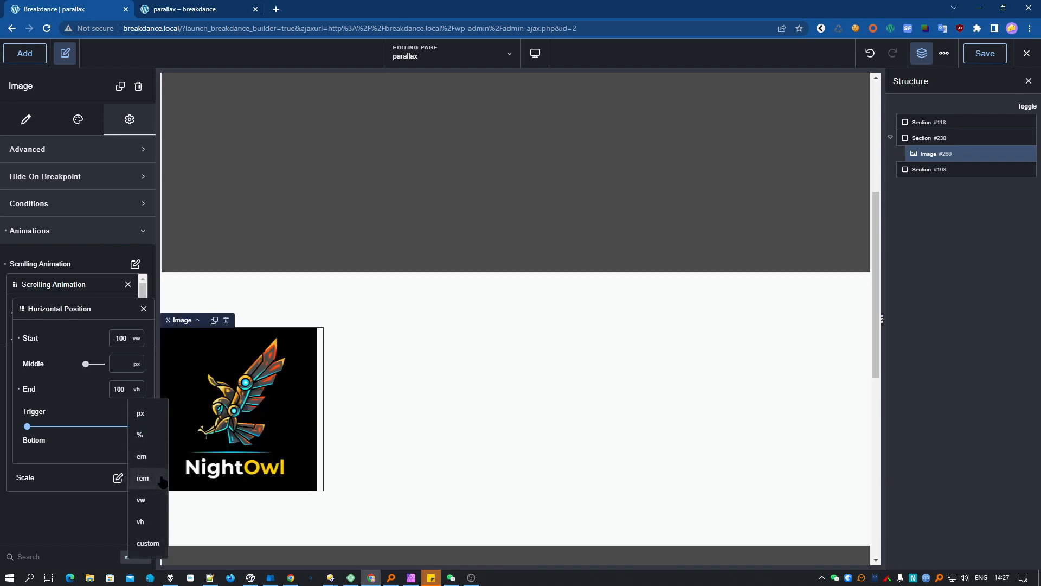
click(153, 506)
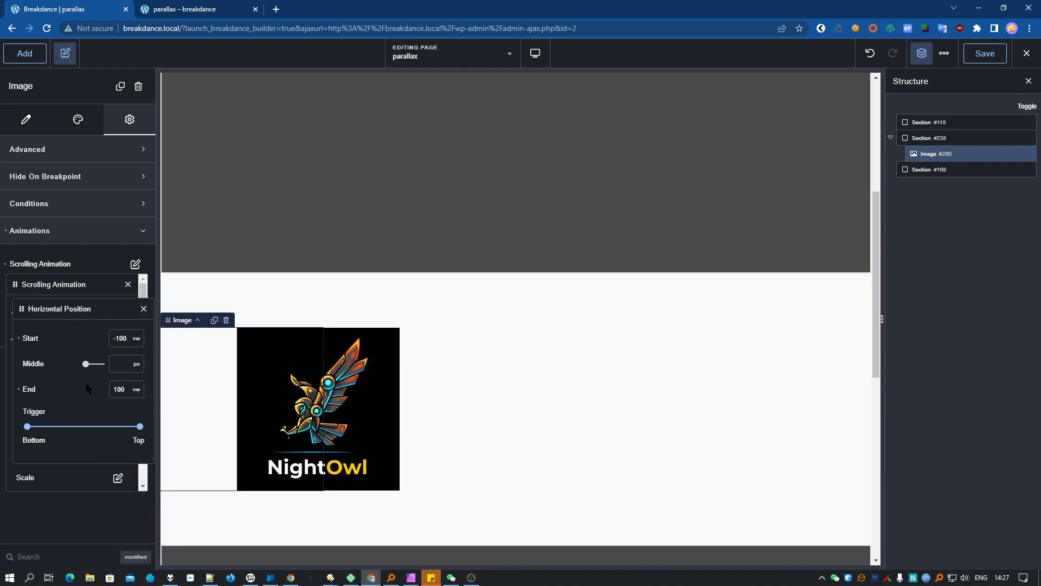
Step: Preview the image's horizontal scrolling movement across its section in the builder canvas
scroll(565, 420, up, 4)
scroll(565, 420, down, 6)
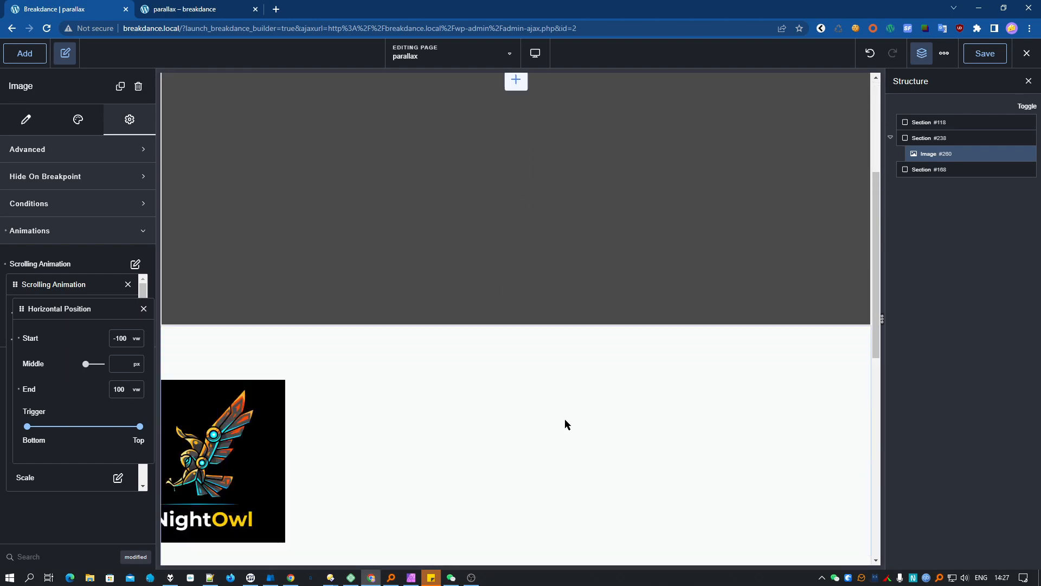
scroll(564, 418, down, 5)
scroll(564, 418, up, 10)
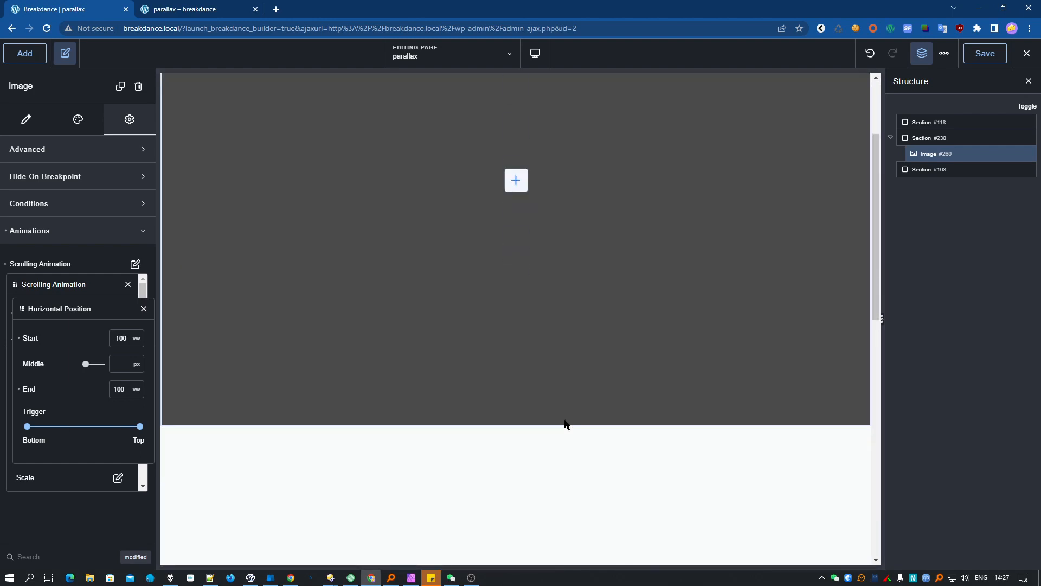
scroll(564, 419, down, 5)
scroll(564, 419, down, 2)
scroll(564, 419, up, 6)
scroll(564, 419, down, 5)
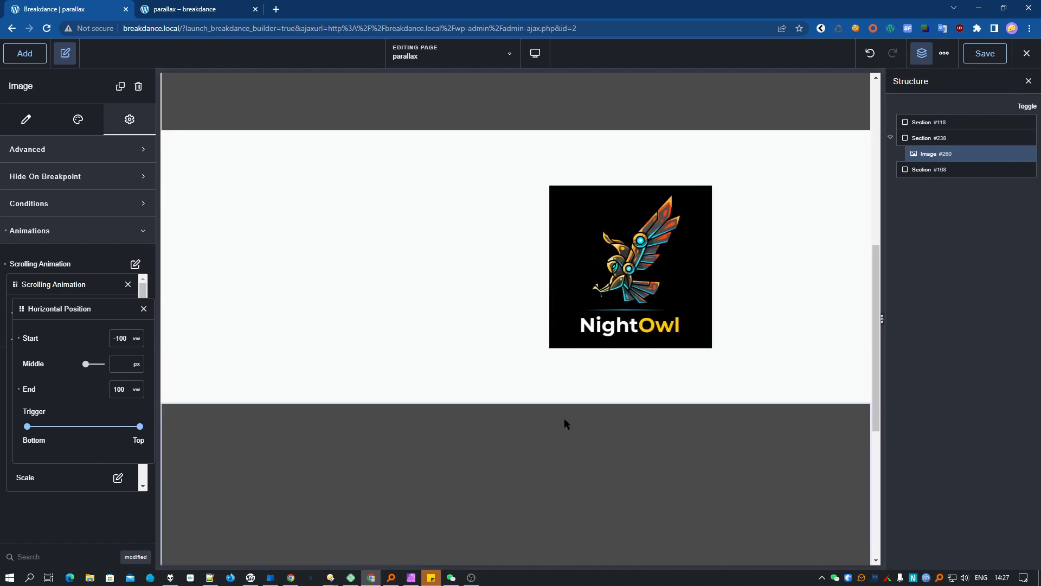
scroll(564, 418, up, 3)
scroll(564, 418, down, 6)
scroll(564, 419, up, 4)
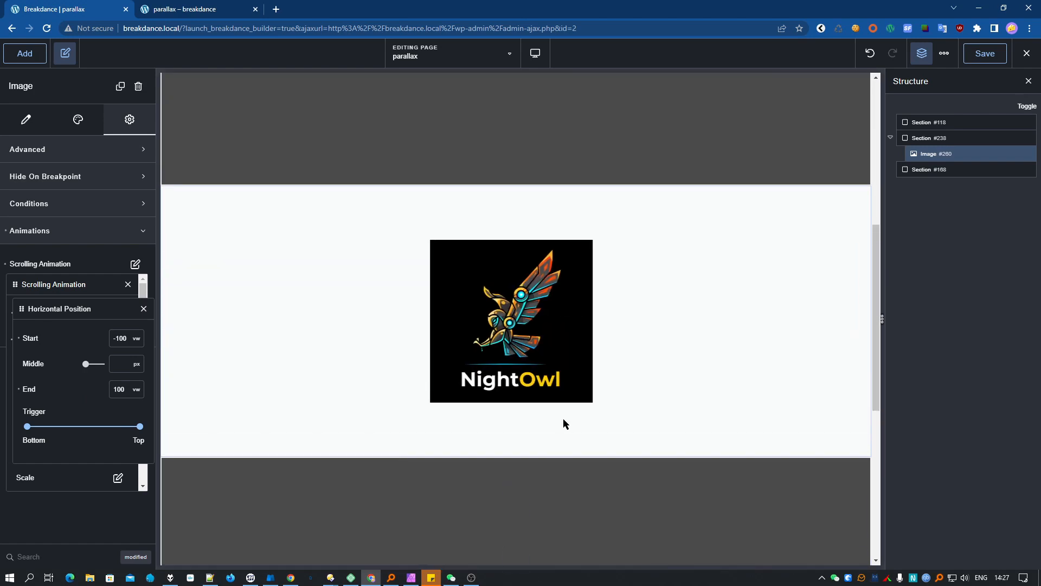
Step: Close the horizontal position settings and move the Scrolling Animation window onto the canvas above the image's section
click(144, 309)
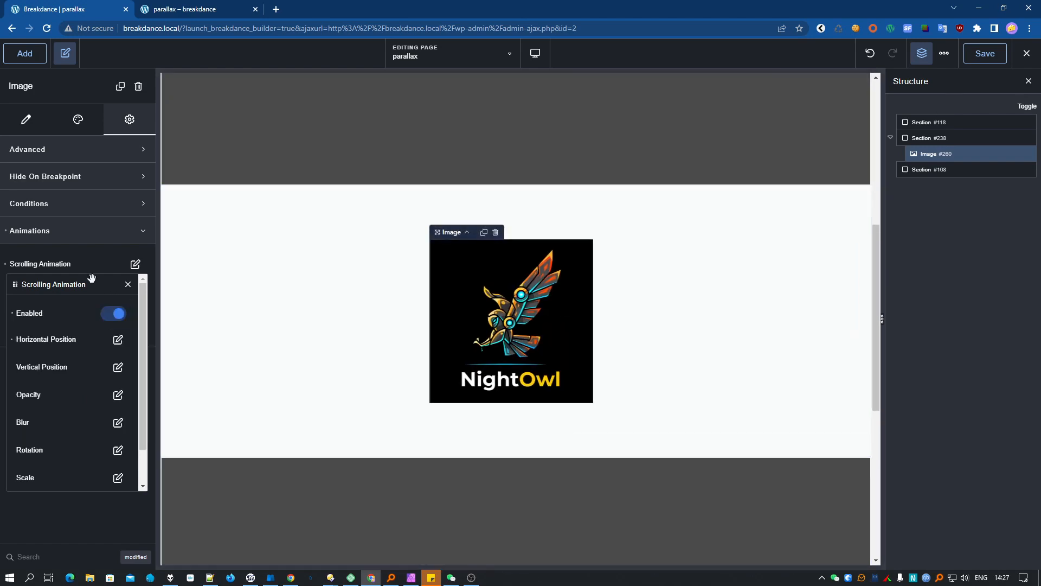
drag(82, 277, 269, 176)
scroll(239, 295, down, 1)
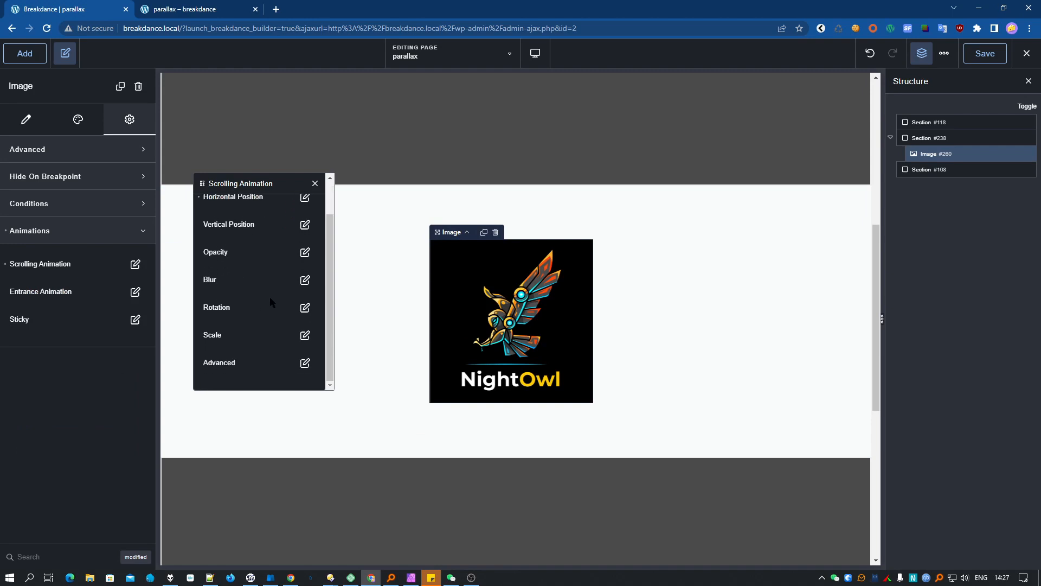
Step: Set the image's scrolling opacity to 0 at the start, 1 in the middle and 0 at the end, and preview the fade
scroll(275, 282, up, 1)
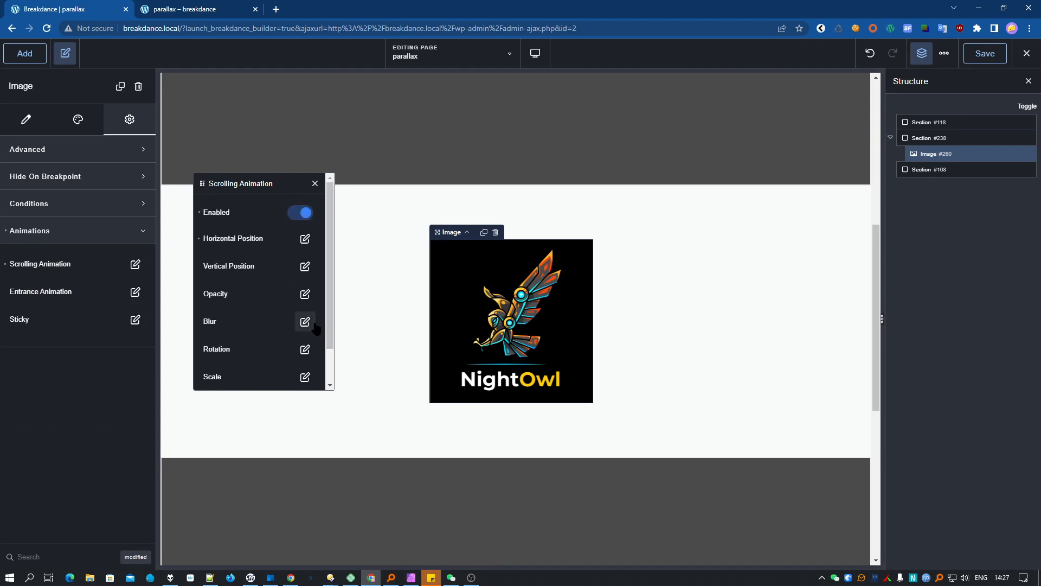
click(304, 294)
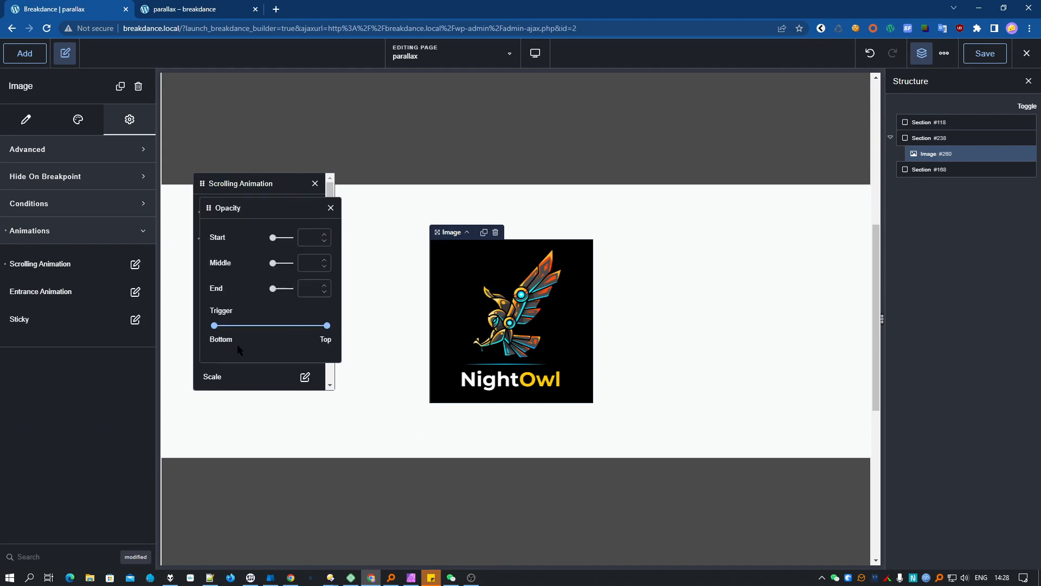
text(0)
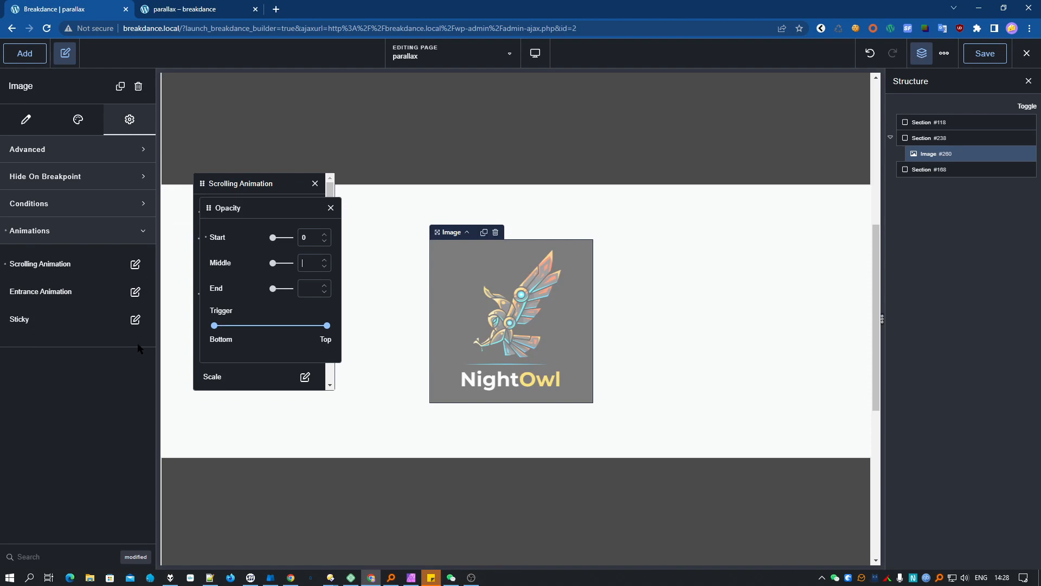
click(304, 292)
text(0)
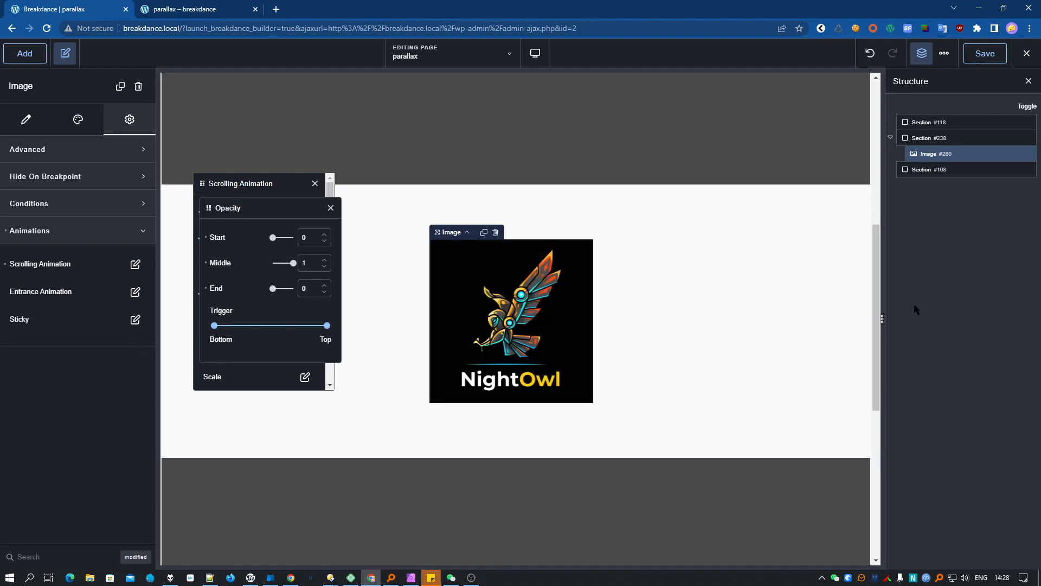
scroll(864, 238, up, 3)
scroll(858, 285, down, 5)
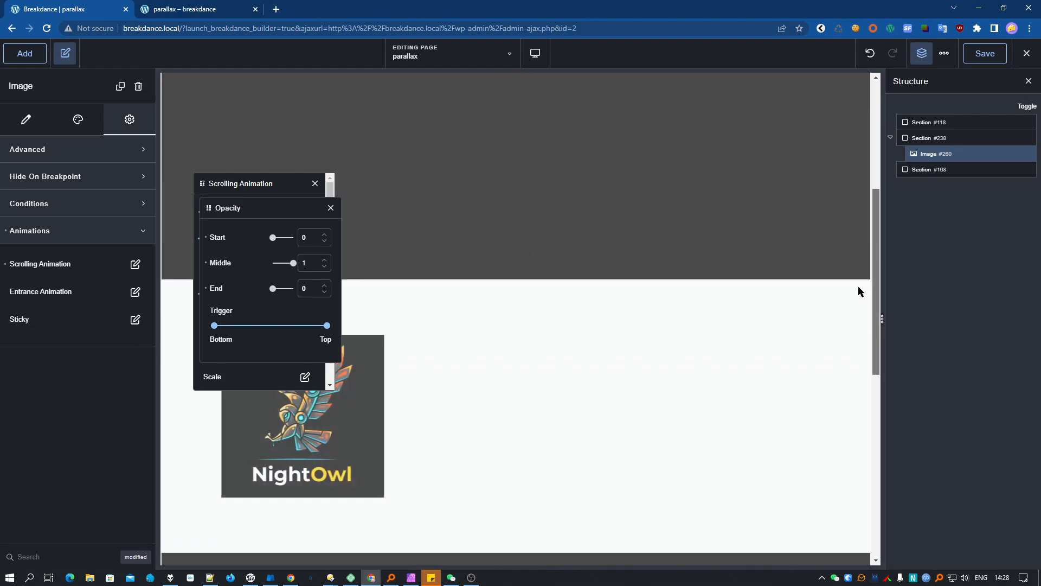
scroll(864, 385, up, 2)
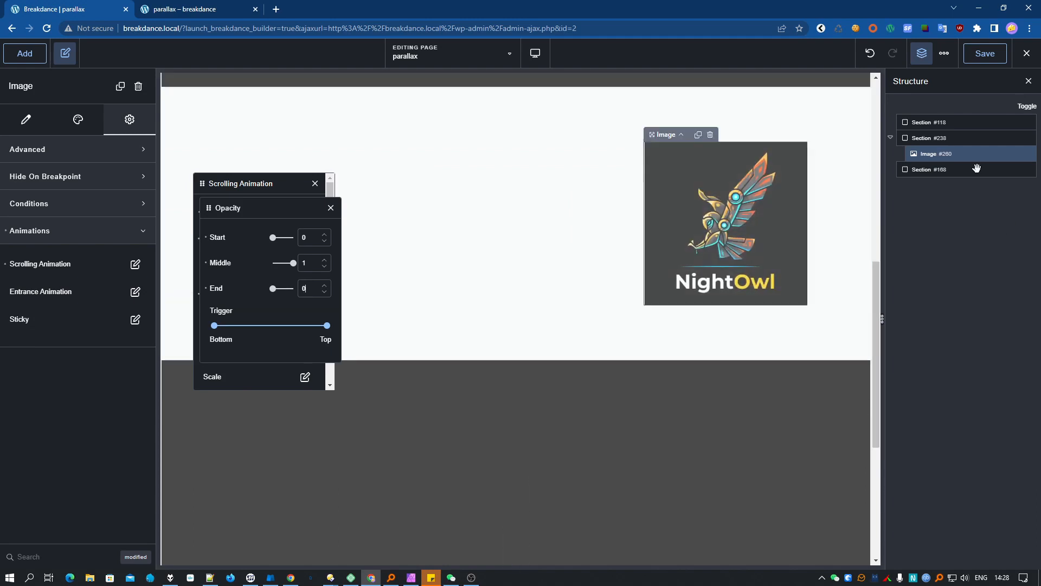
Step: Duplicate the animated image twice within its section to make a row of three images
click(1015, 153)
click(1016, 153)
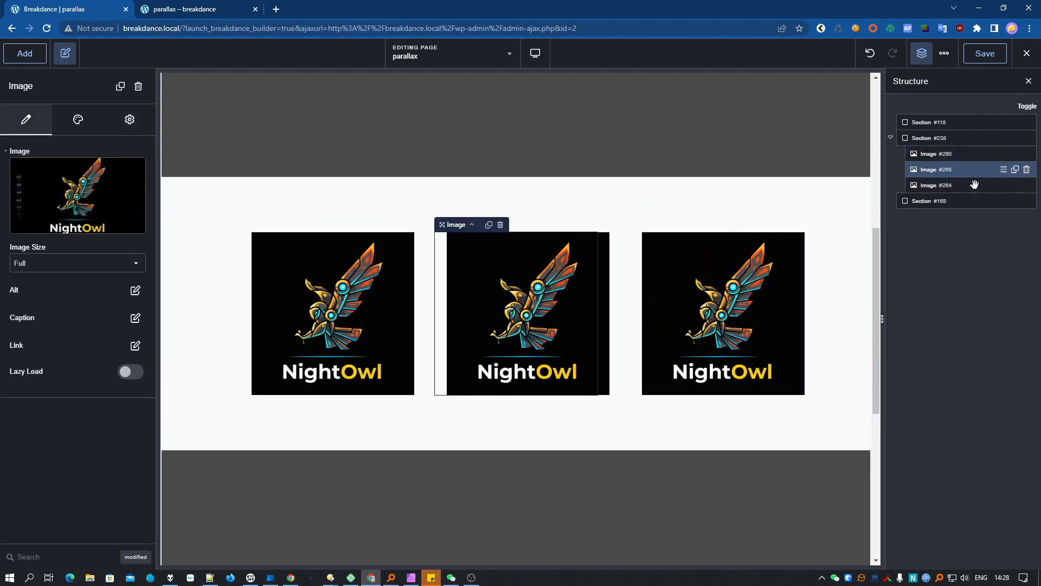
mouse_move(875, 304)
mouse_down()
mouse_move(870, 202)
mouse_move(877, 374)
mouse_move(861, 275)
mouse_move(870, 300)
mouse_up()
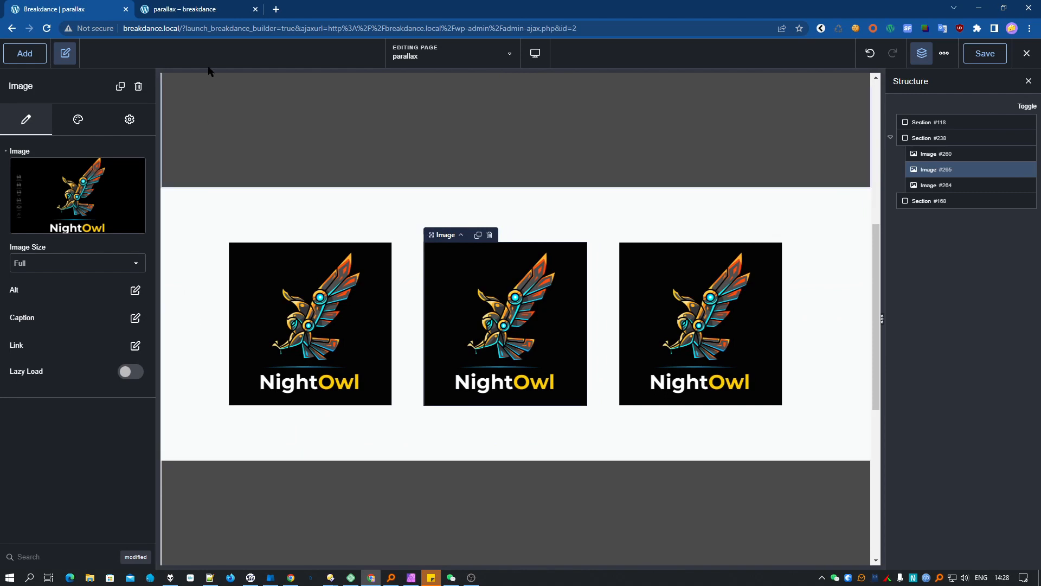
Step: Set the middle image's horizontal scrolling position to 0 px for both the middle and end values
click(135, 121)
click(380, 325)
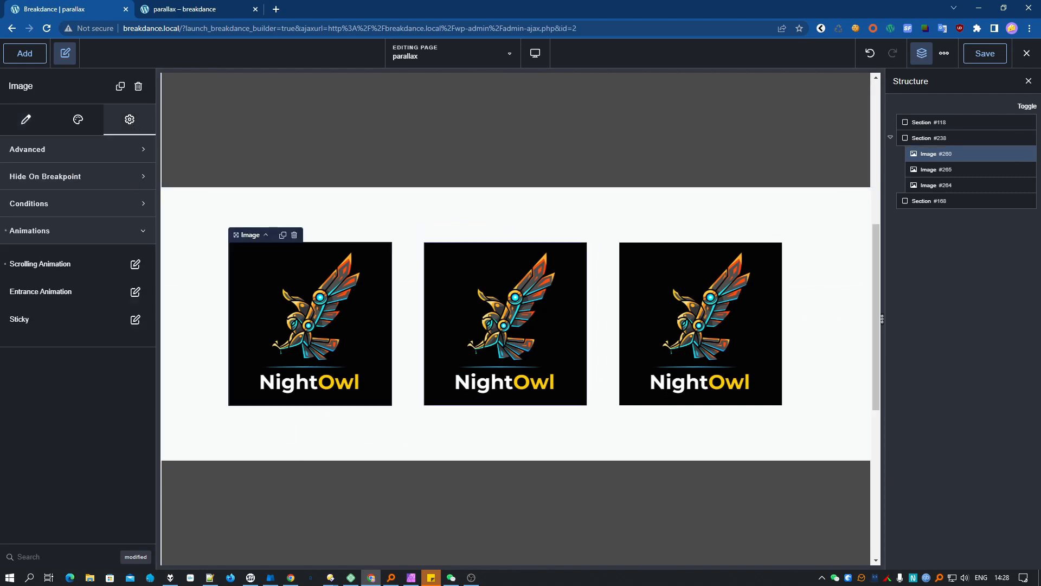
click(508, 323)
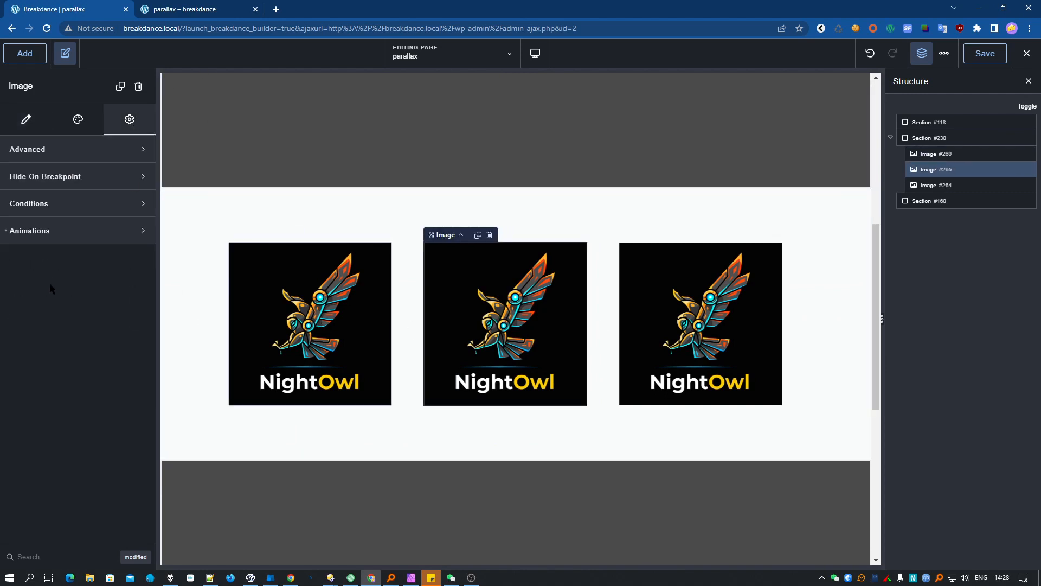
click(69, 232)
click(135, 263)
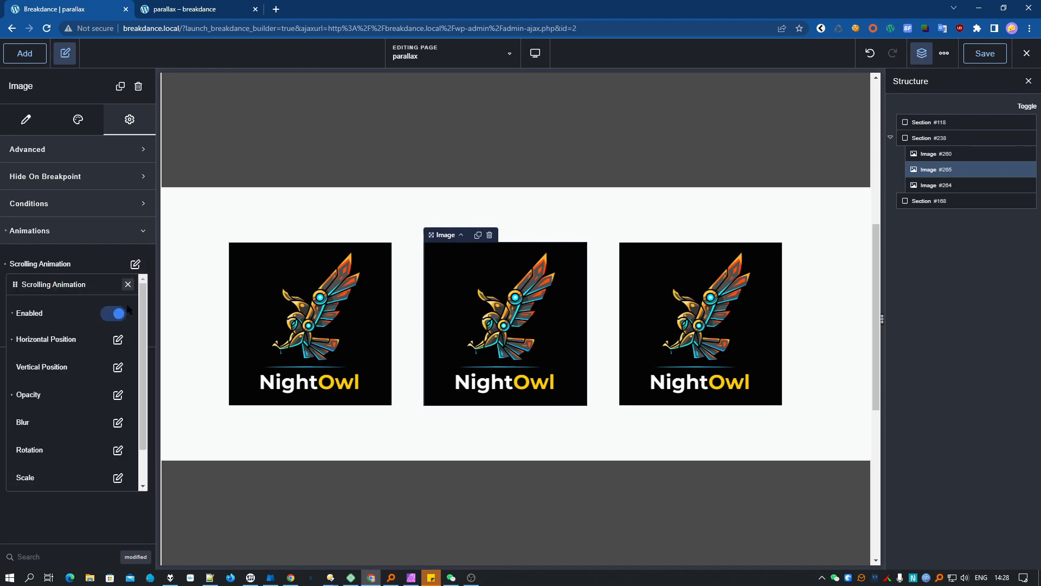
click(117, 339)
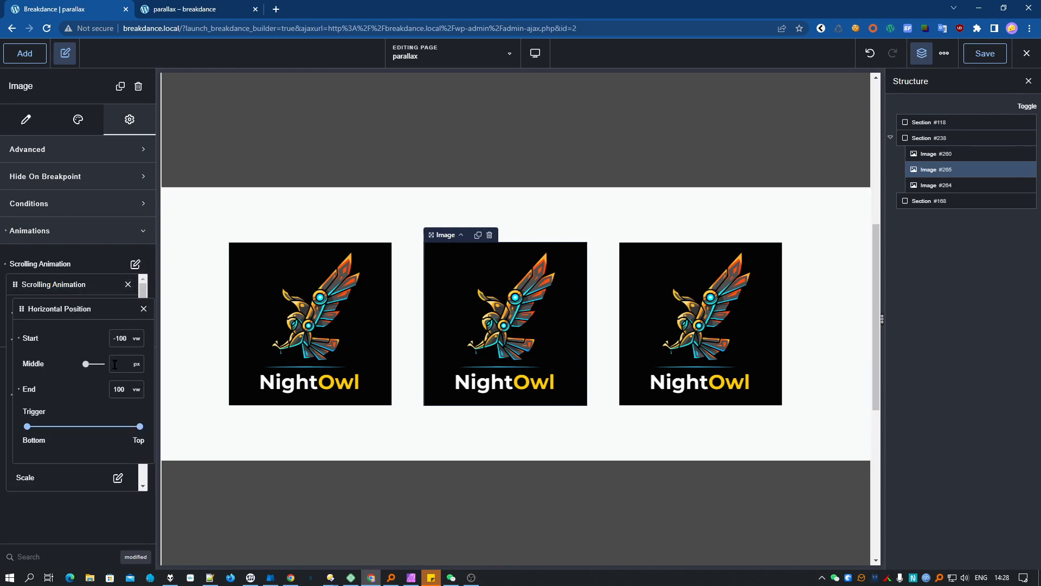
click(115, 364)
text(0)
click(19, 389)
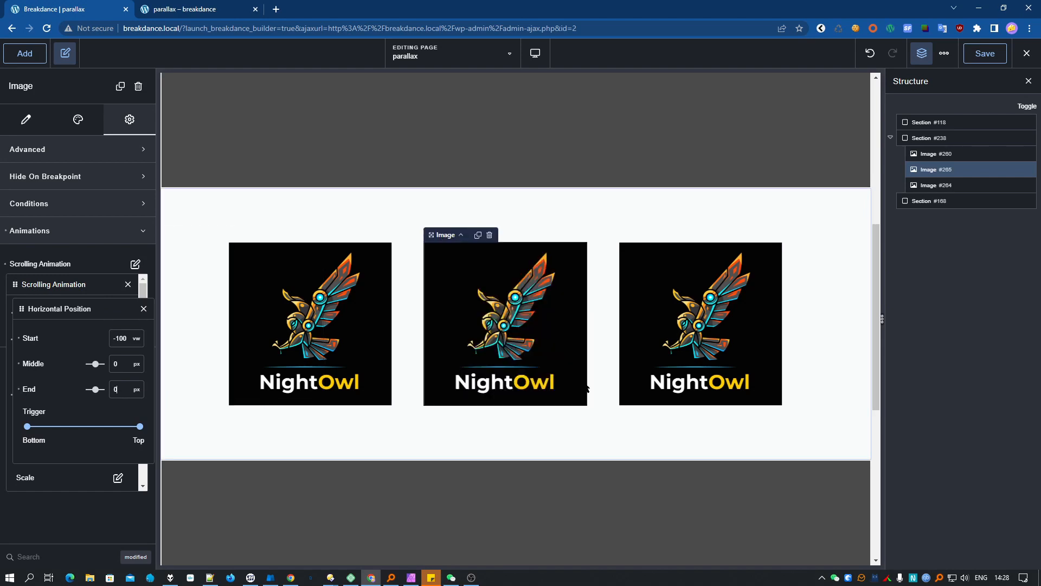
Step: Preview the middle image's changed horizontal movement beside the other two images and close its horizontal position settings
scroll(860, 197, up, 5)
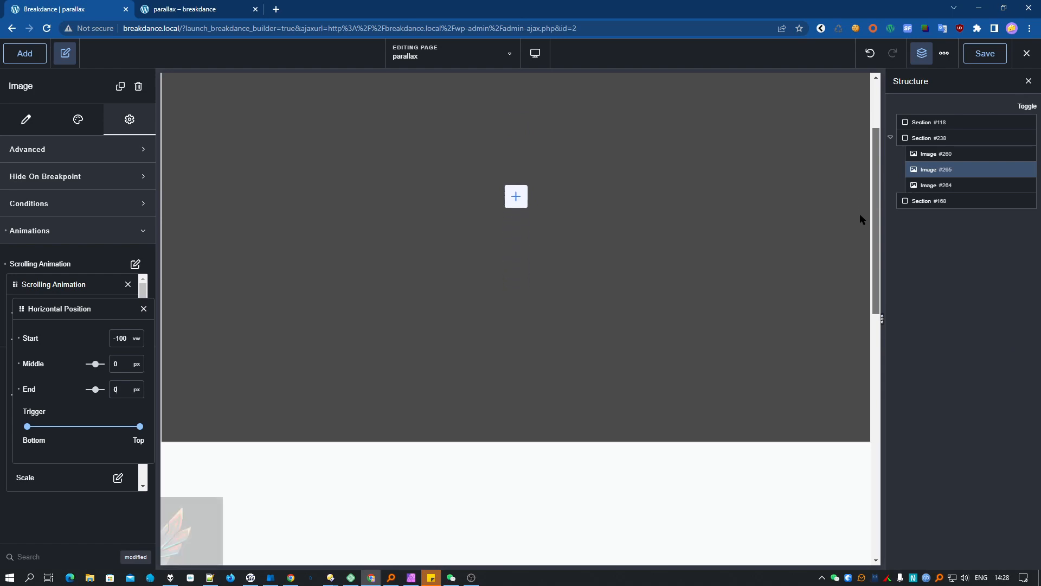
scroll(868, 292, down, 4)
mouse_move(876, 304)
mouse_down()
mouse_move(879, 448)
mouse_move(875, 226)
mouse_move(880, 379)
mouse_move(873, 274)
mouse_move(879, 325)
mouse_move(876, 302)
mouse_move(874, 311)
mouse_up()
click(2, 468)
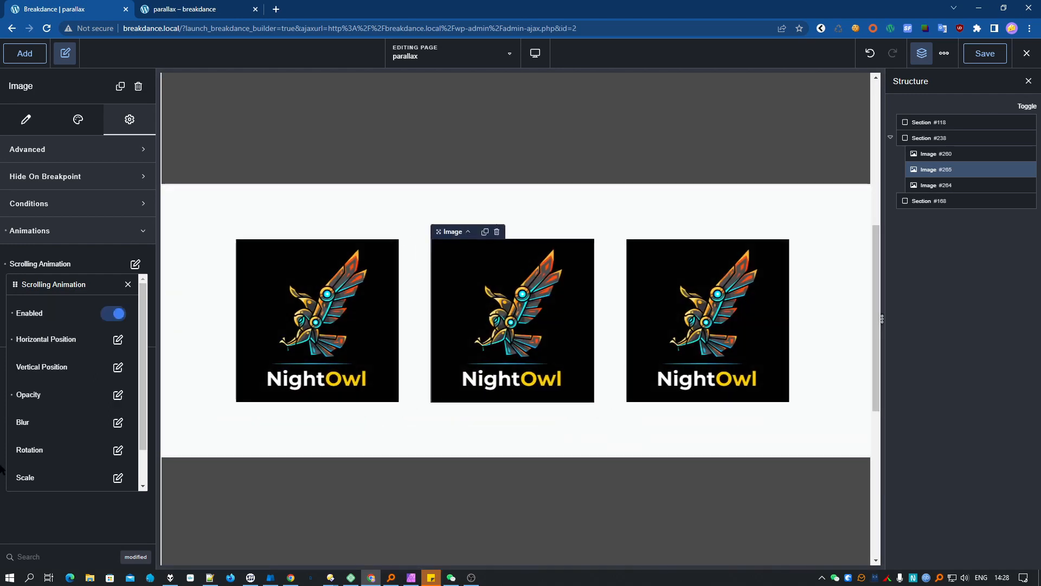
Step: Set the middle image's scrolling rotation to -90 at the start and 0 at the middle and end, and preview it
scroll(80, 429, down, 1)
click(118, 408)
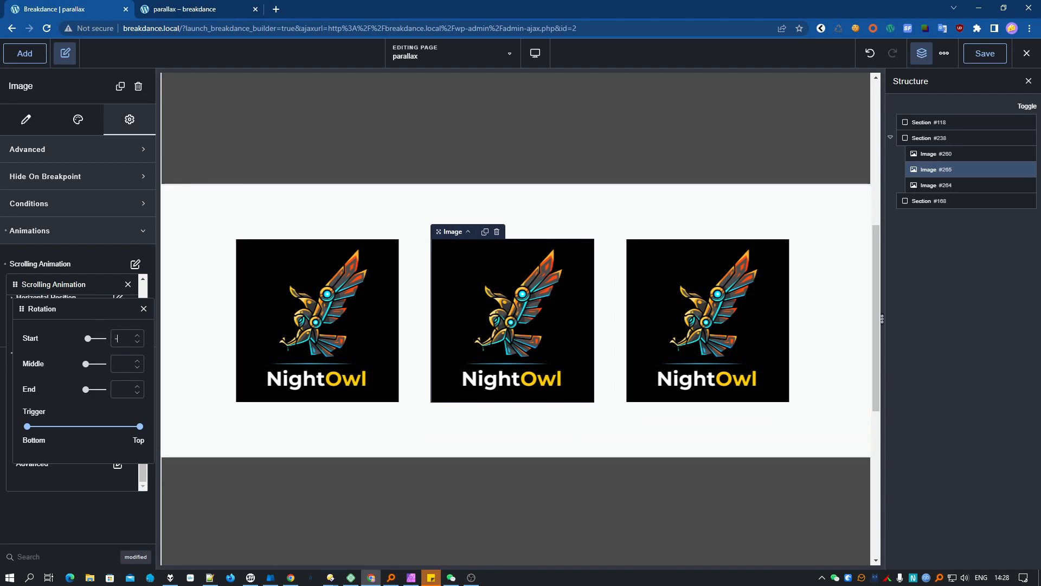
text(-90)
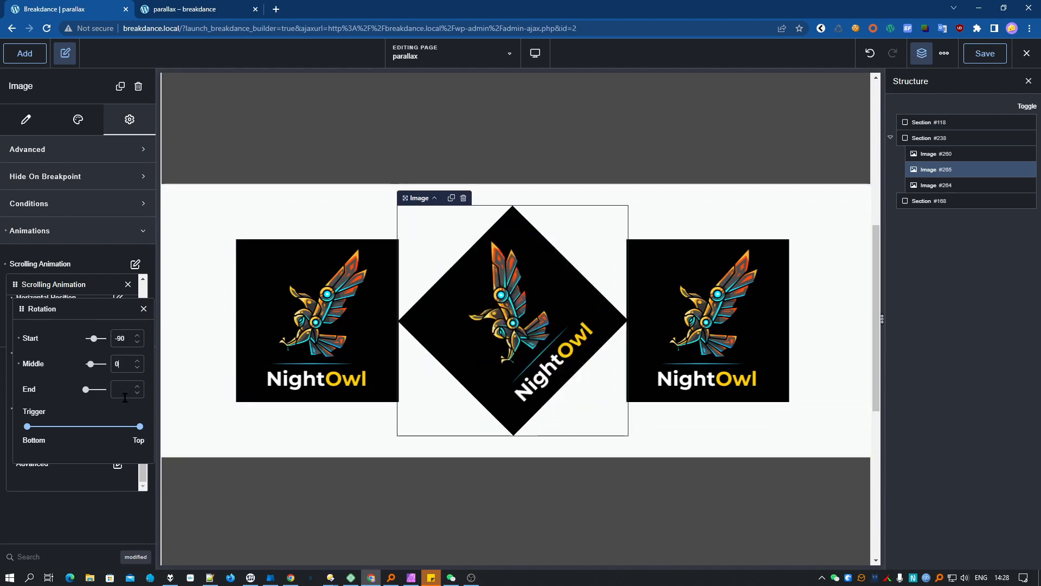
text(0)
mouse_move(871, 336)
mouse_down()
mouse_move(844, 235)
mouse_move(885, 435)
mouse_move(854, 308)
mouse_move(857, 347)
mouse_up()
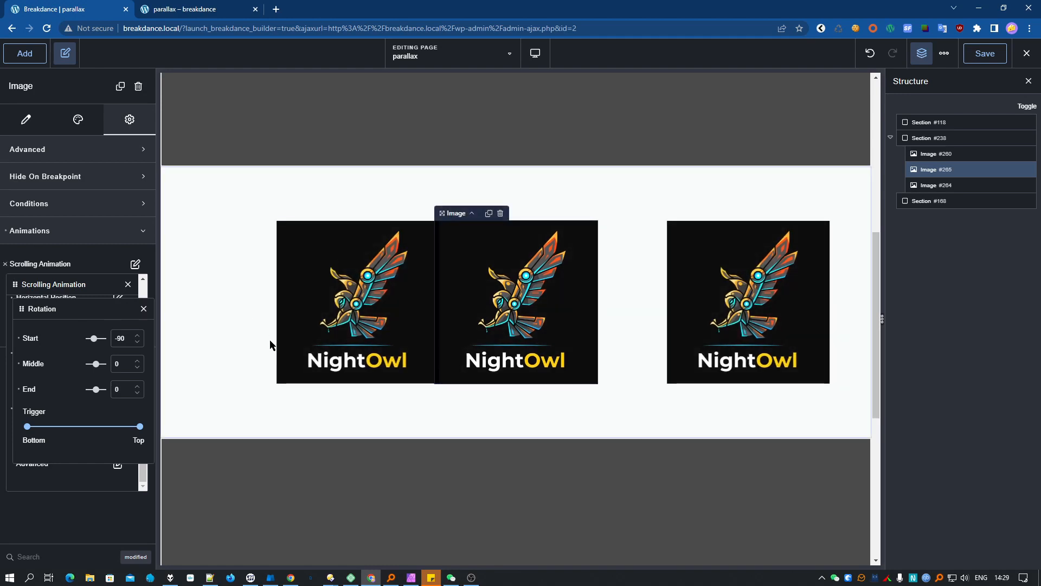
drag(107, 311, 193, 317)
click(229, 318)
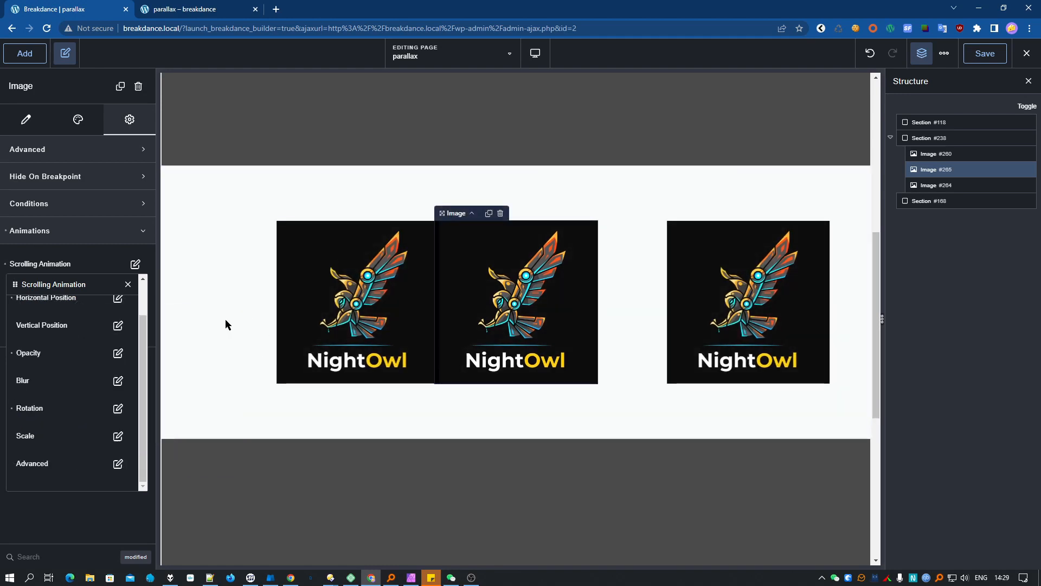
Step: Review the middle image's scrolling effects and advanced animation options, close the settings, and preview the three images' movement
scroll(33, 414, up, 1)
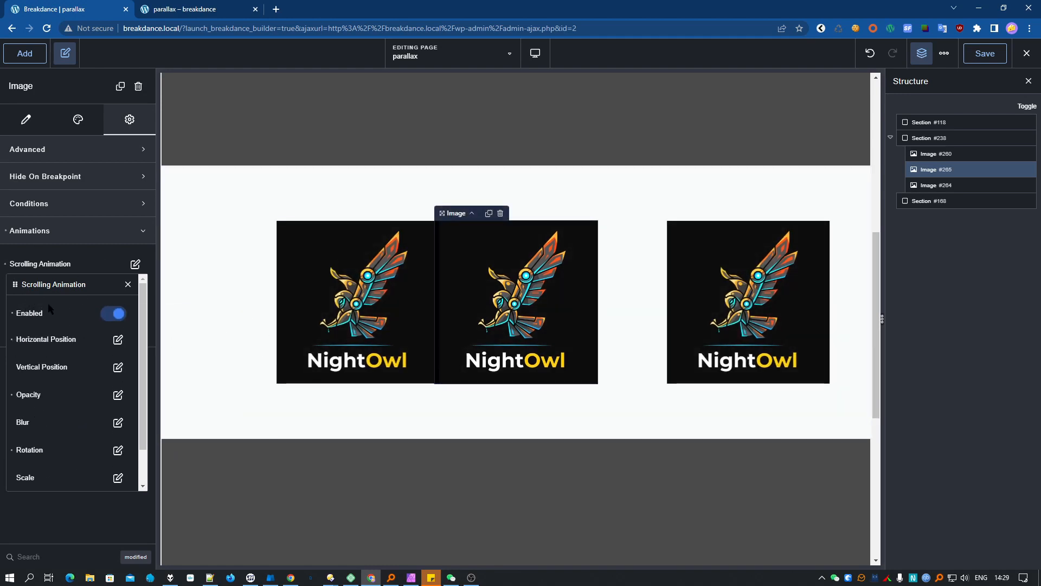
scroll(61, 368, down, 1)
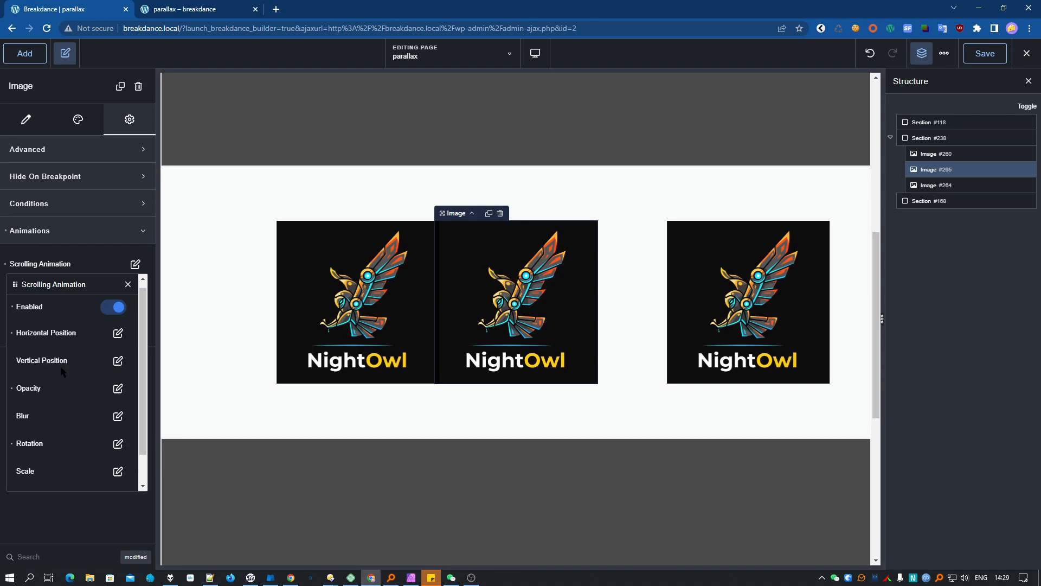
click(117, 465)
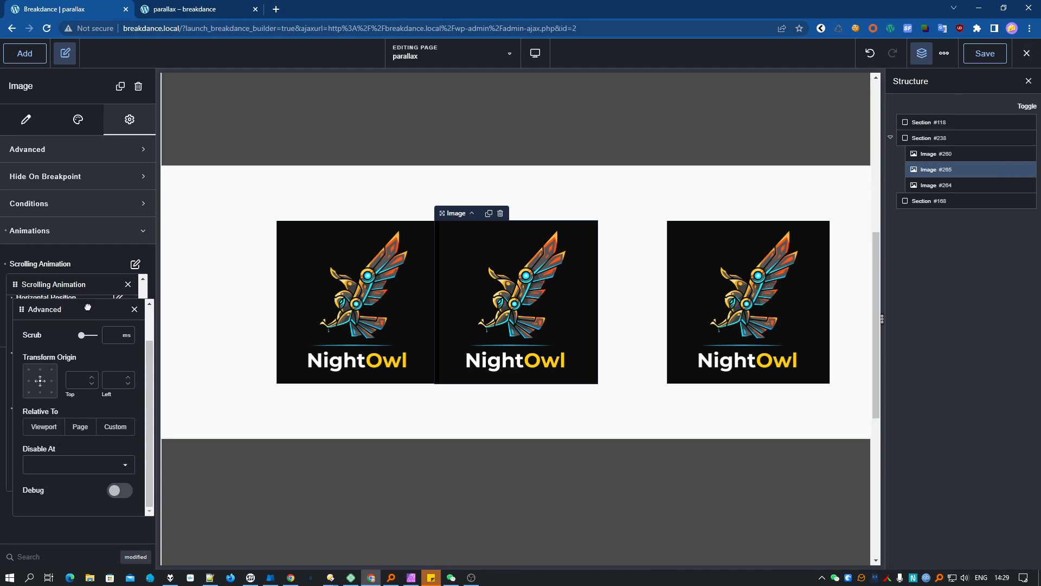
drag(113, 282, 108, 348)
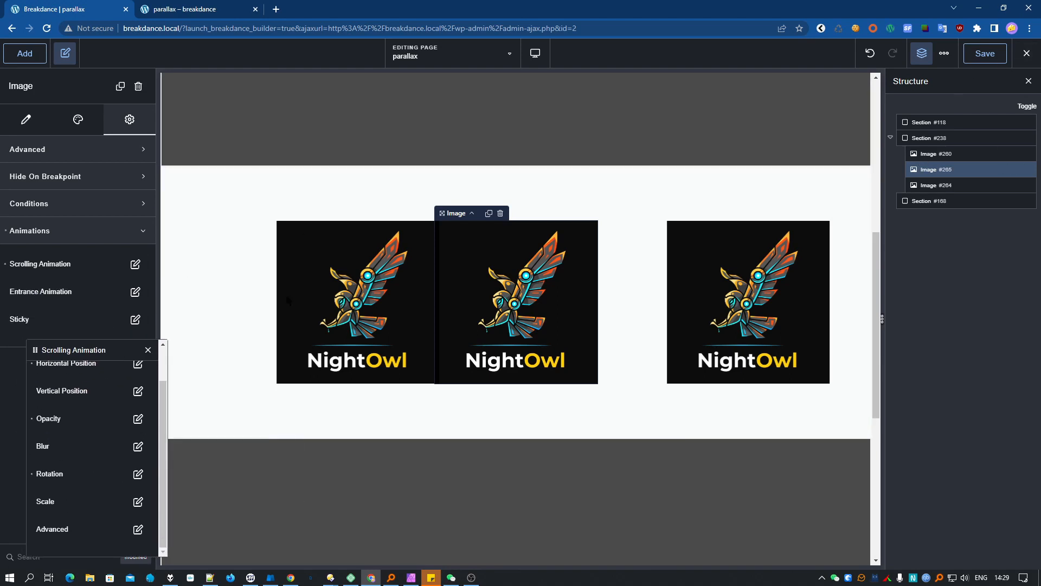
click(143, 350)
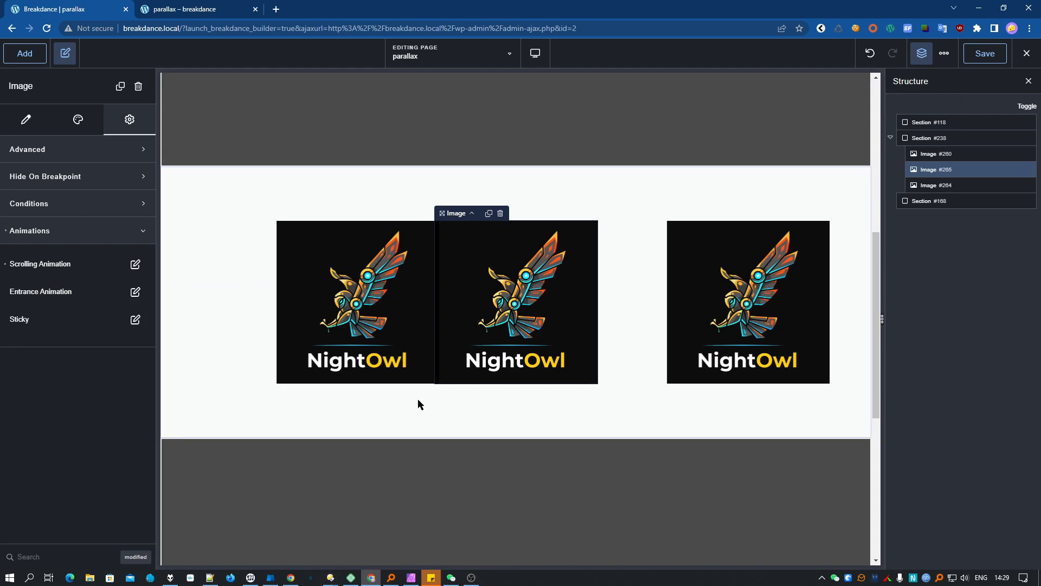
scroll(419, 402, down, 1)
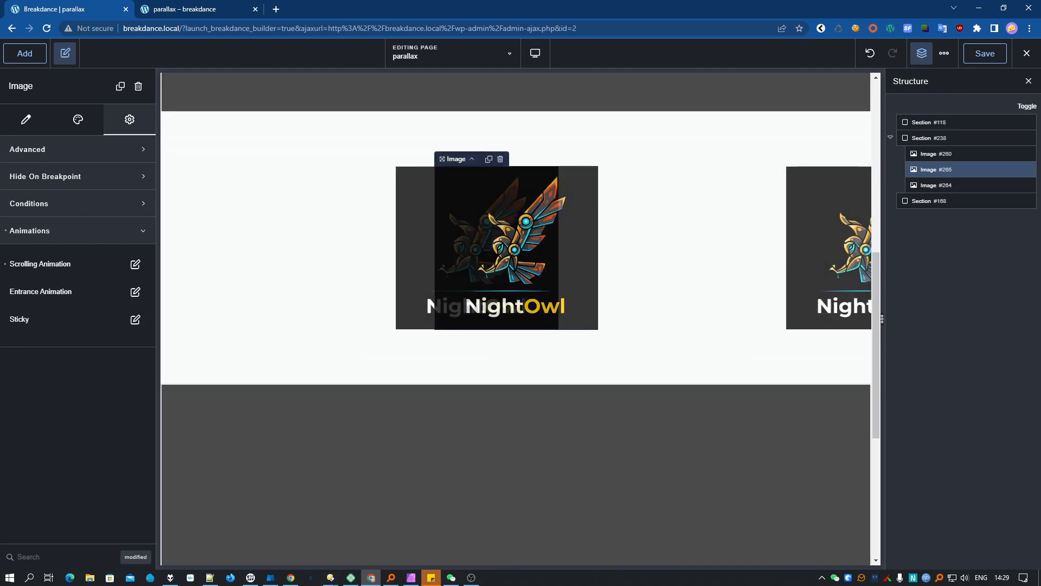